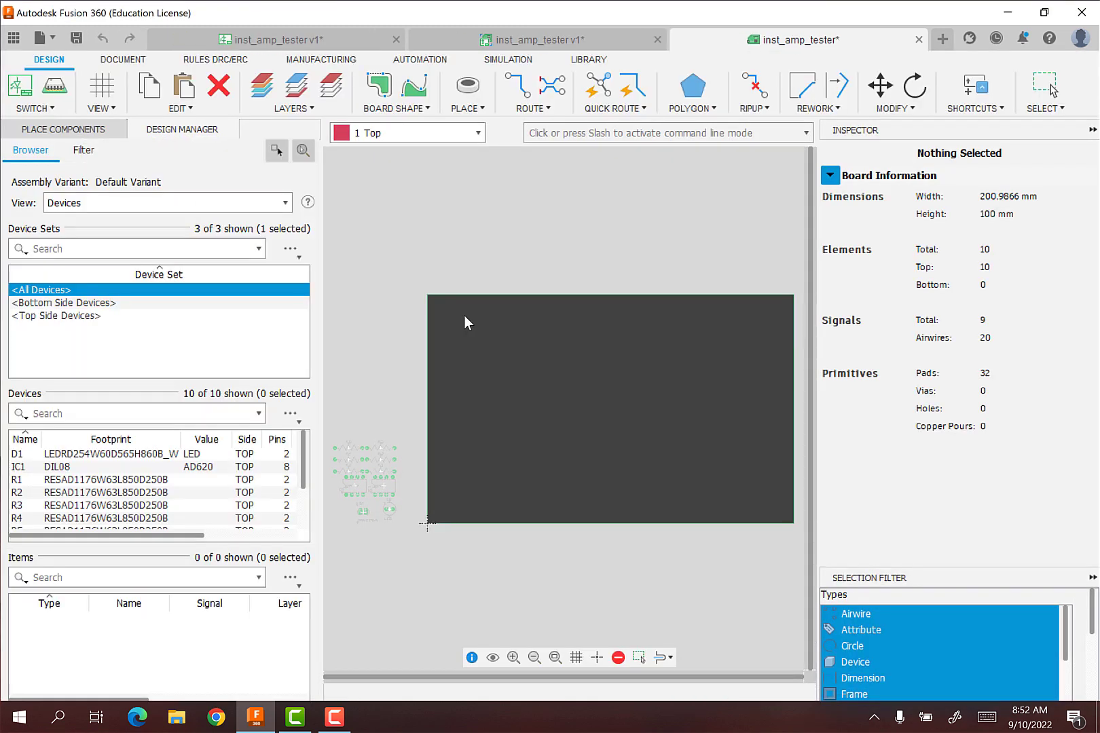
Activate the group Select tool with the G shortcut.
key(g)
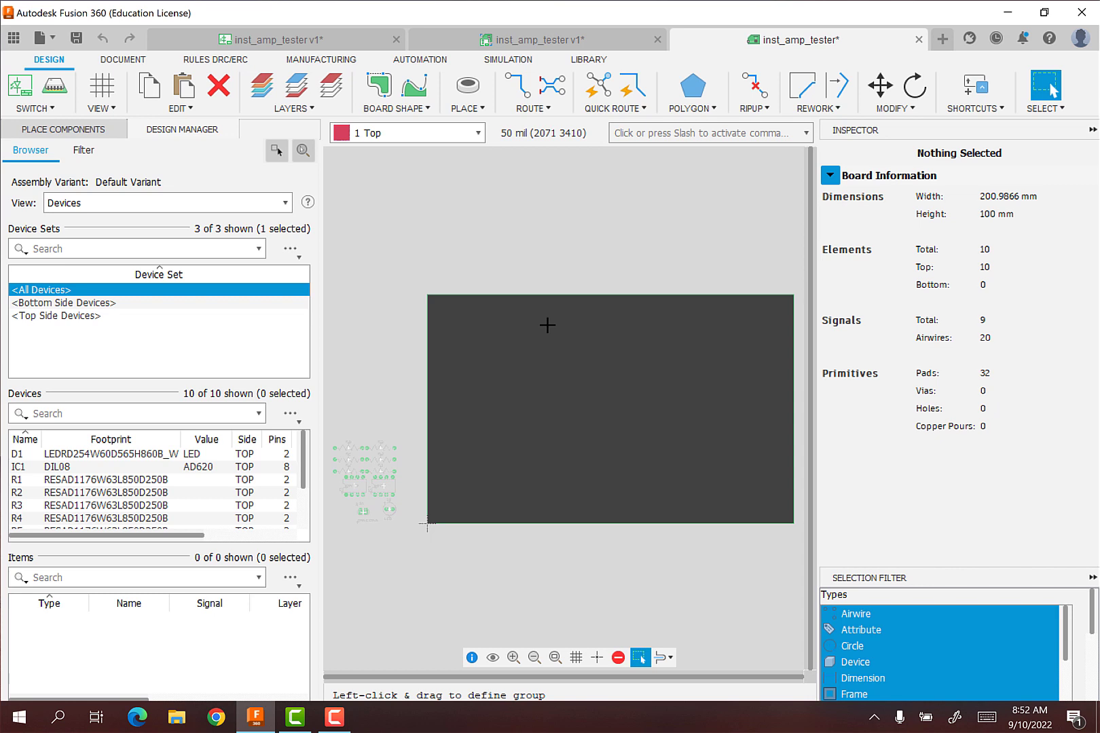
click(258, 45)
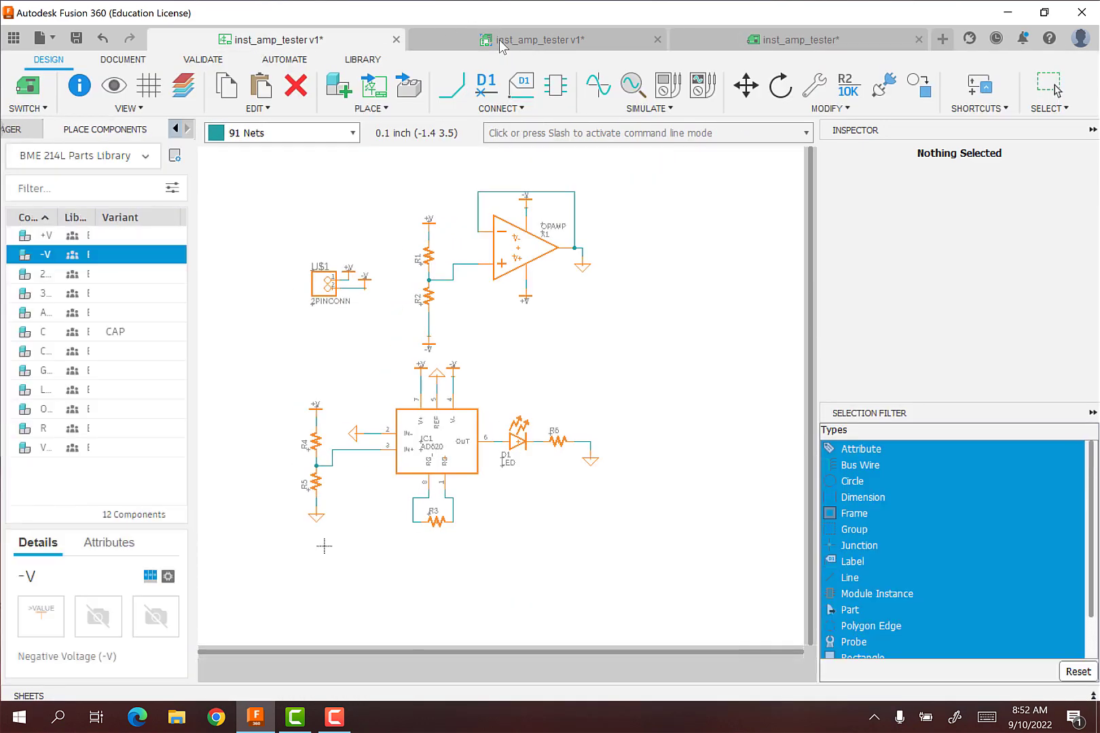
click(495, 37)
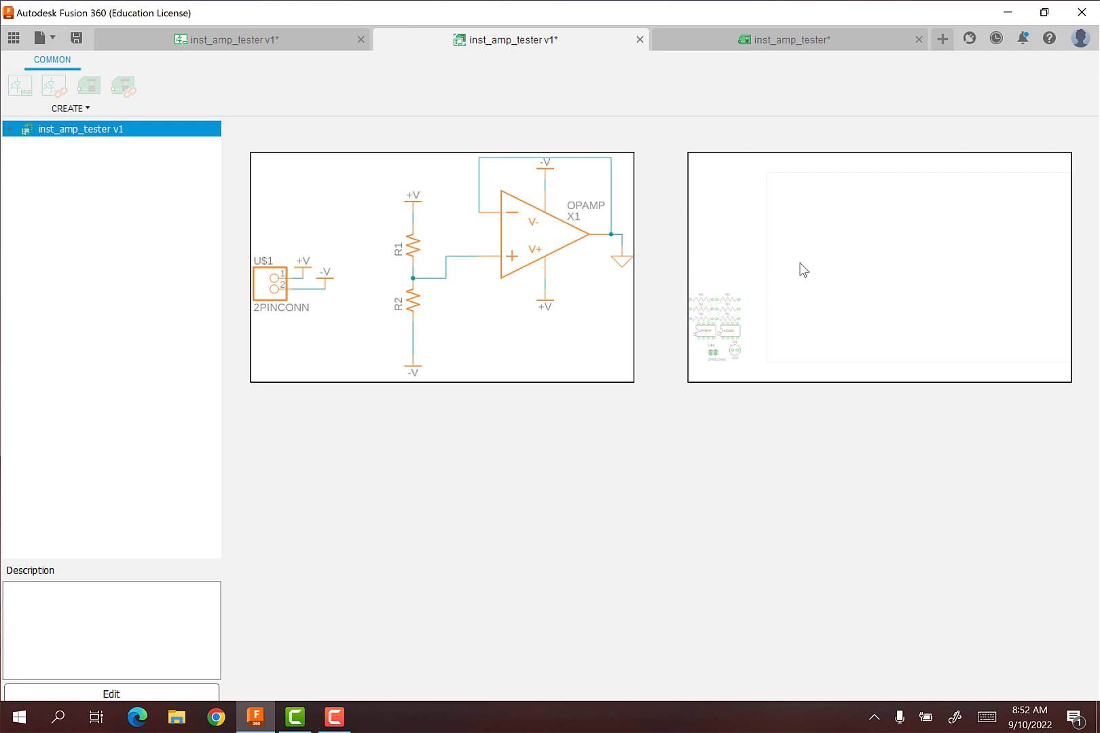
click(728, 38)
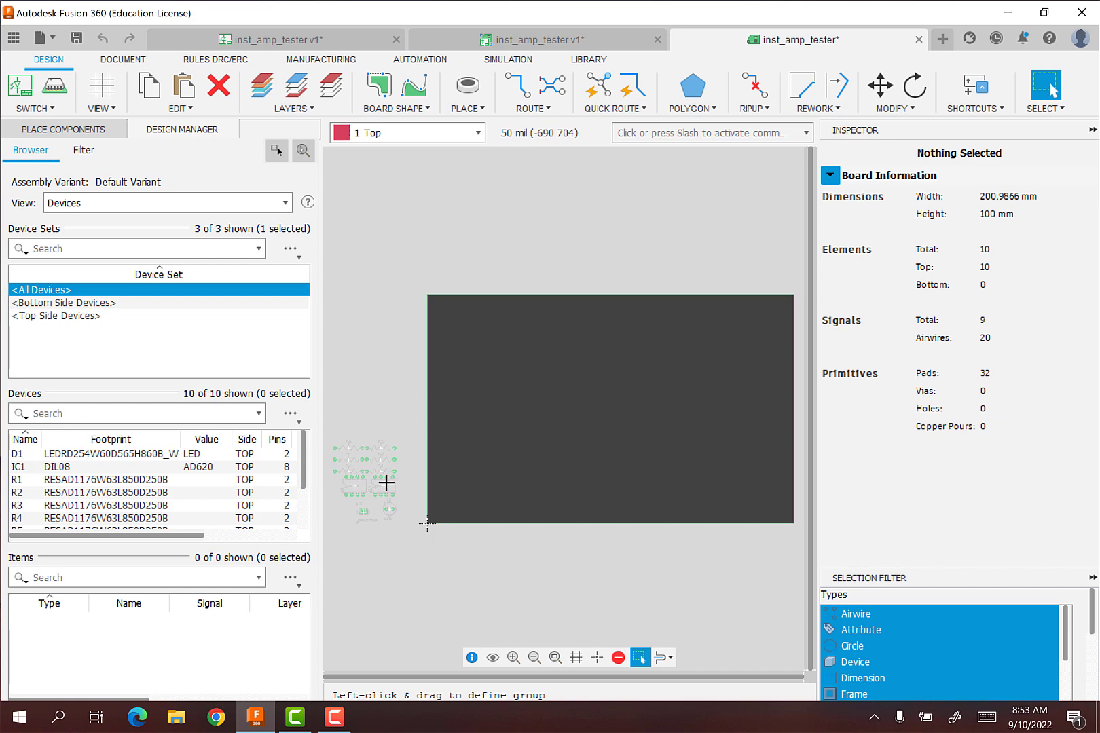
Move the AD620, LED D1, connector U$1 and op-amp X1 onto the board.
scroll(384, 482, up, 4)
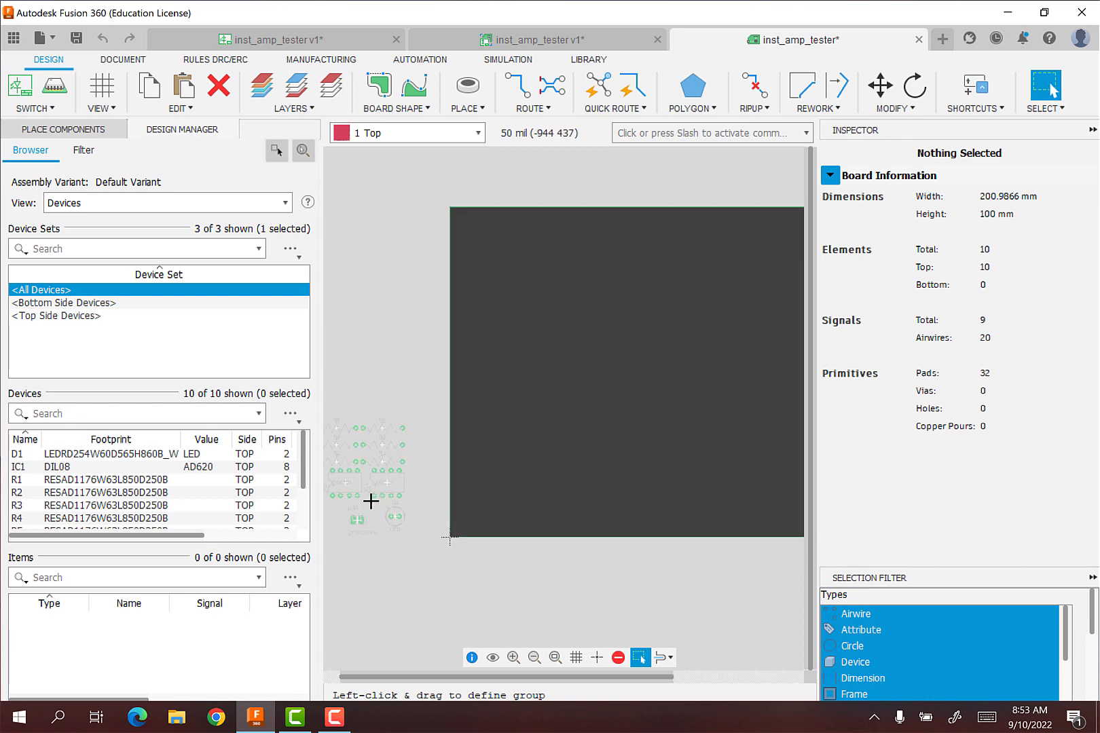
click(396, 473)
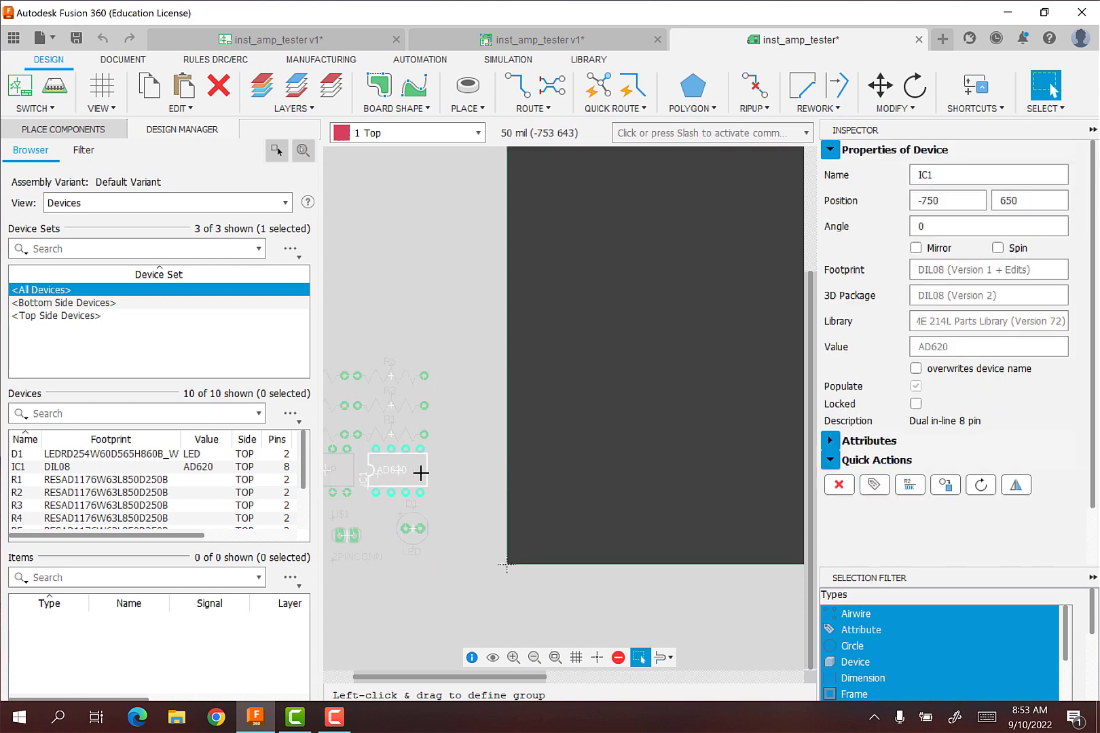
drag(429, 473, 645, 510)
click(412, 523)
key(m)
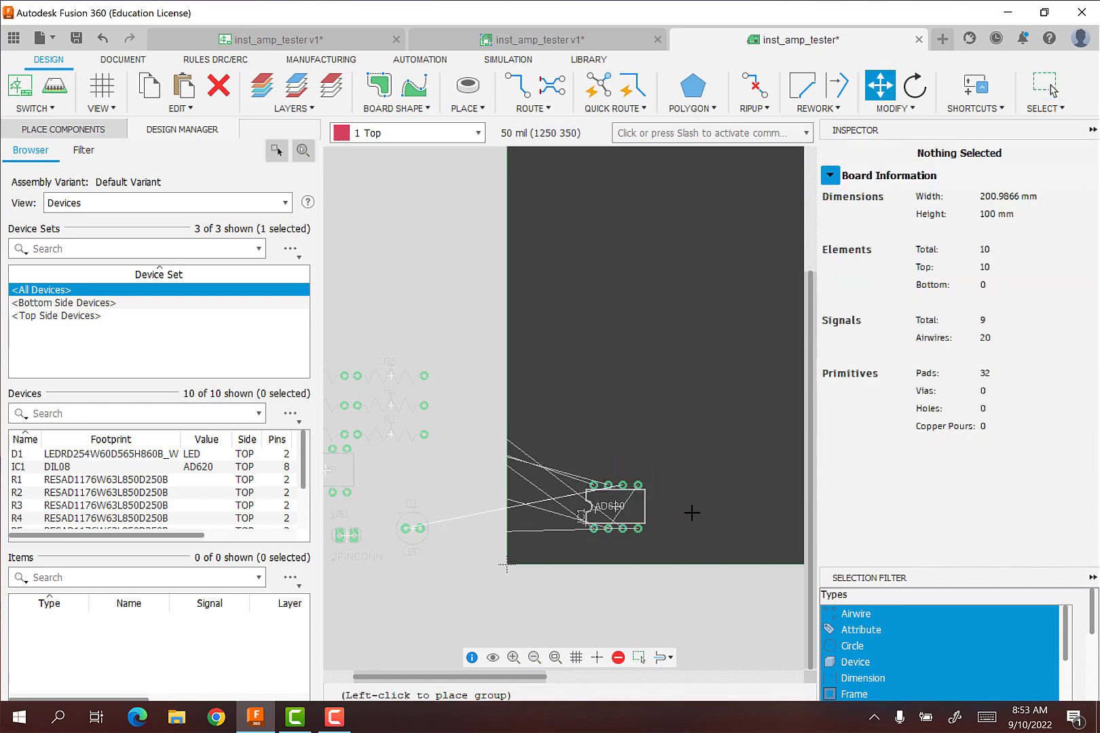
key(Escape)
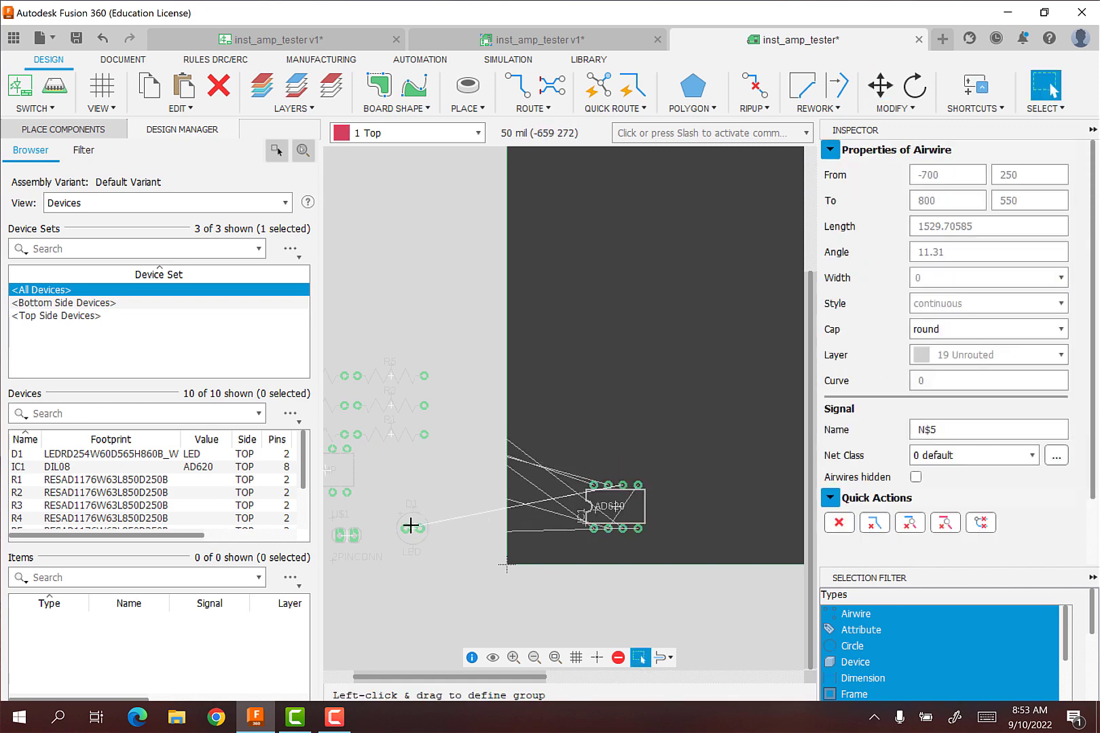
click(500, 525)
click(688, 507)
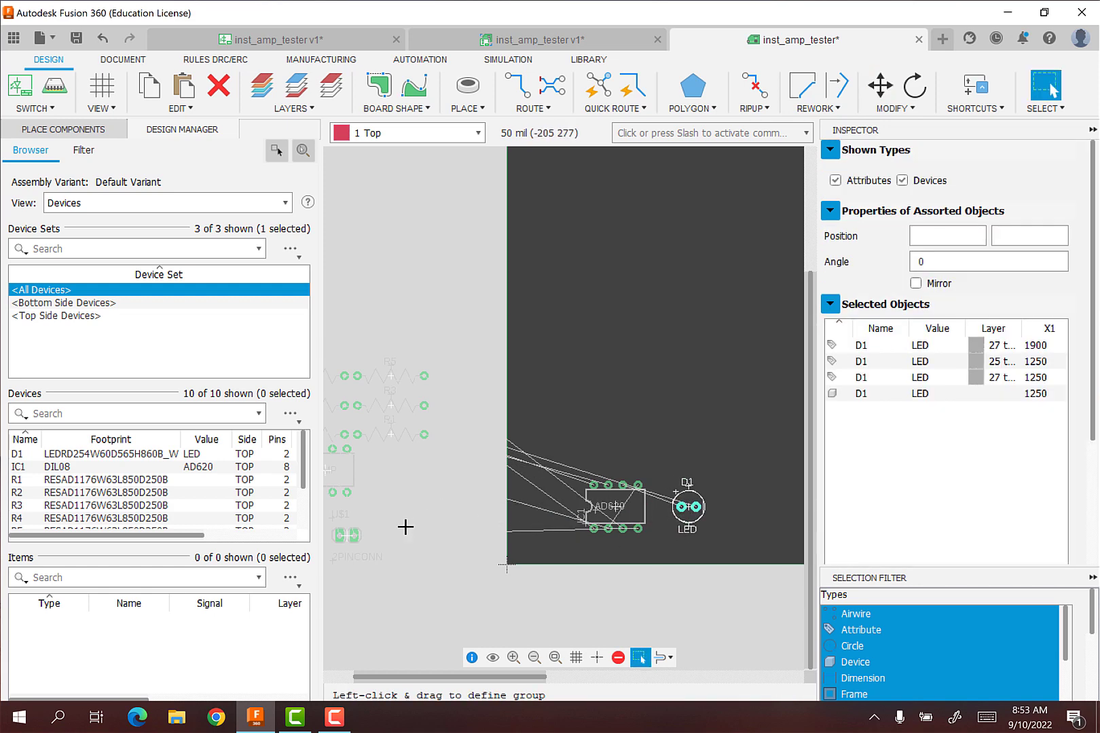
click(347, 537)
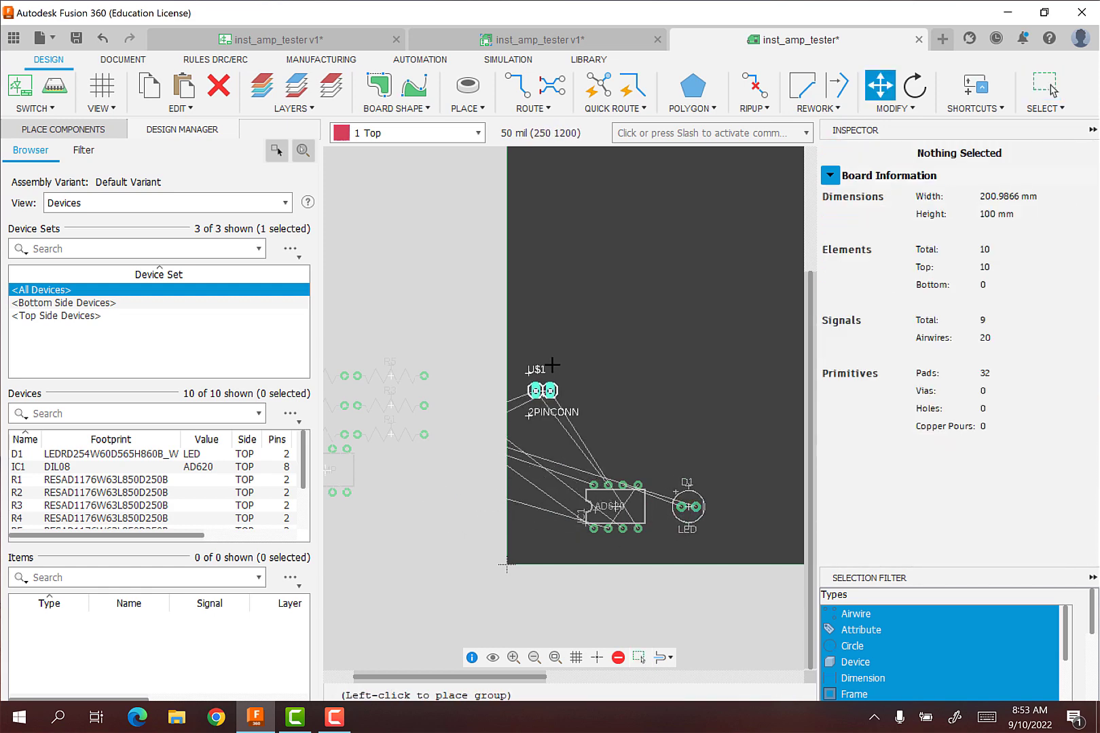
click(550, 311)
click(328, 474)
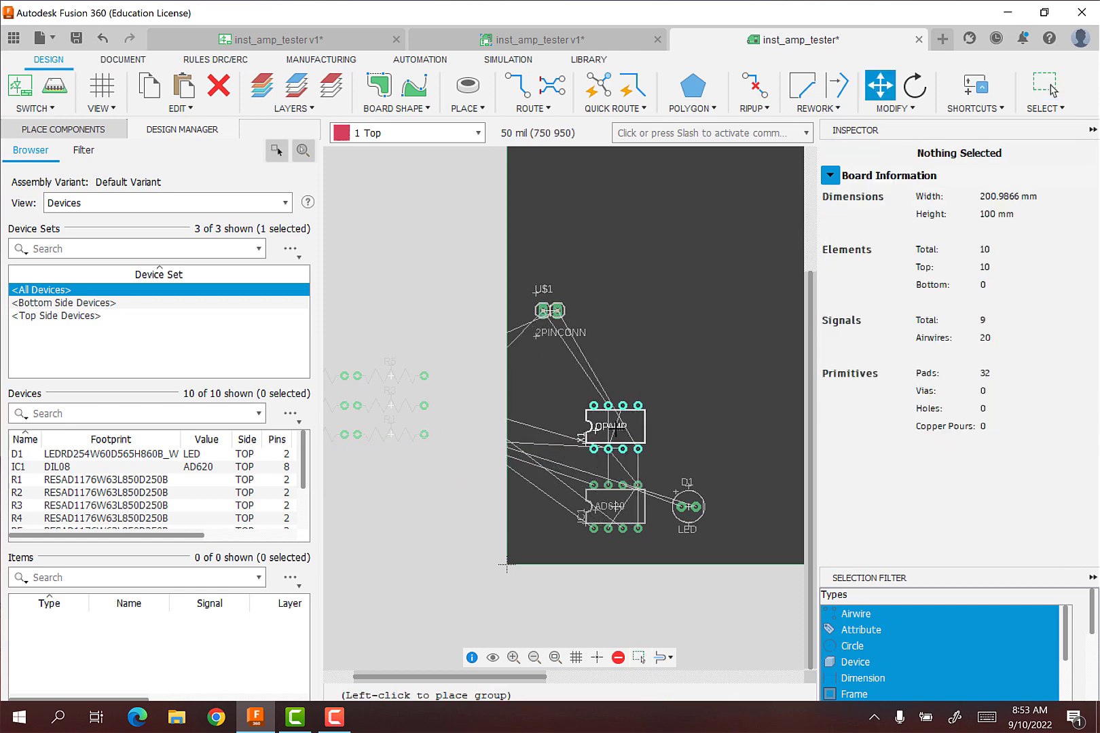
click(588, 426)
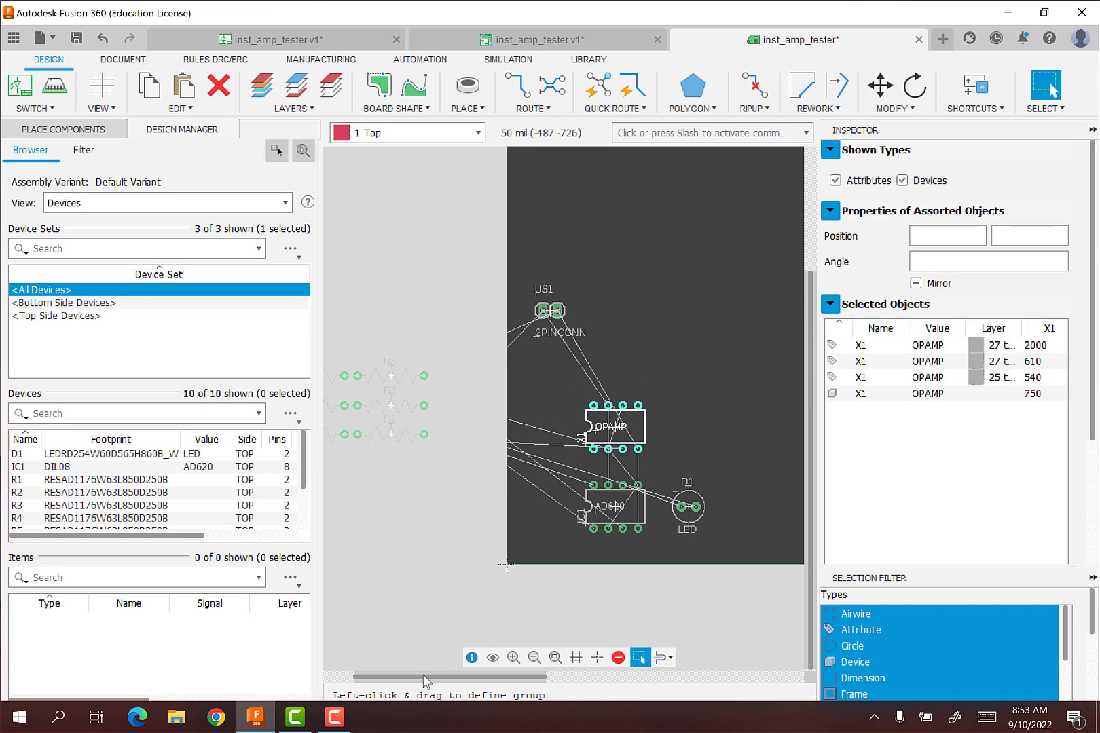
drag(419, 678, 387, 679)
Place resistors R6, R4, R2, R5, R3 and R1 on the board around the connector and op-amp.
click(386, 376)
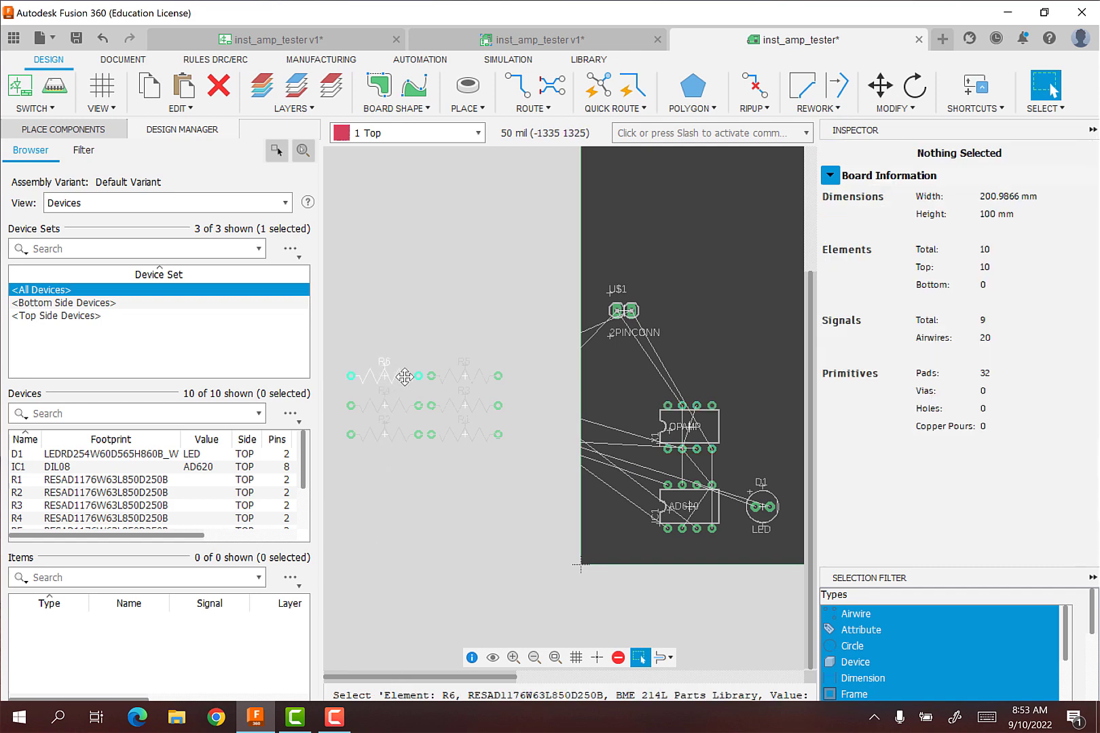
click(726, 318)
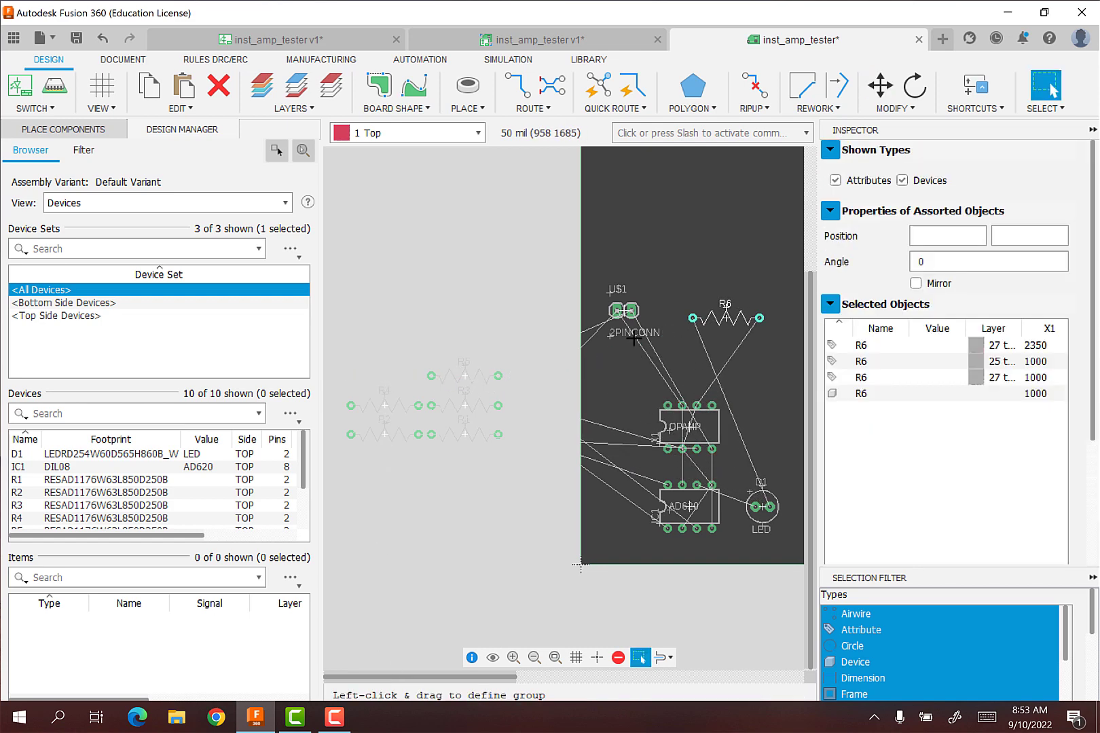
click(386, 404)
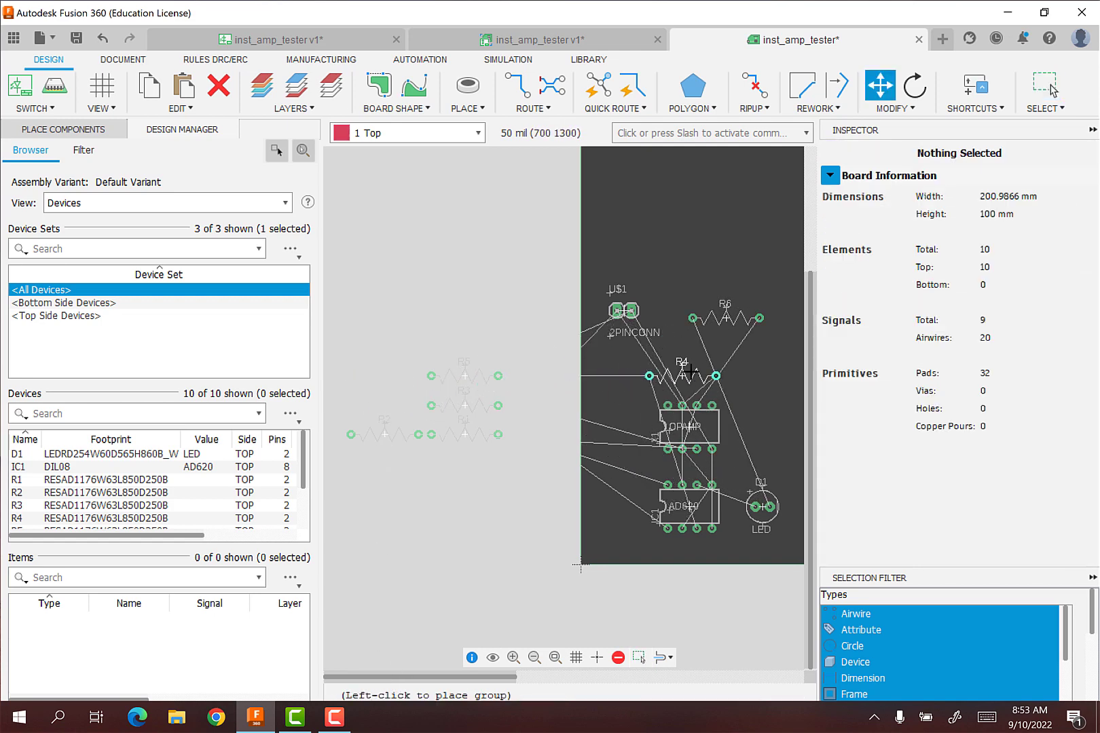
click(726, 353)
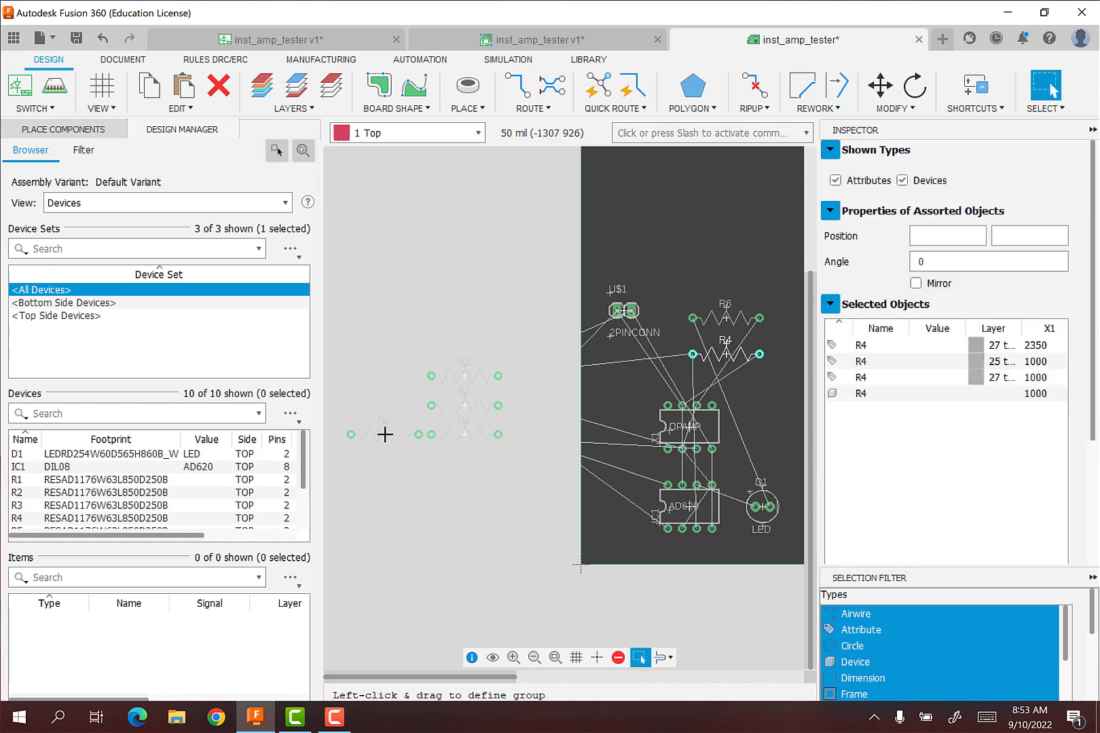
click(384, 435)
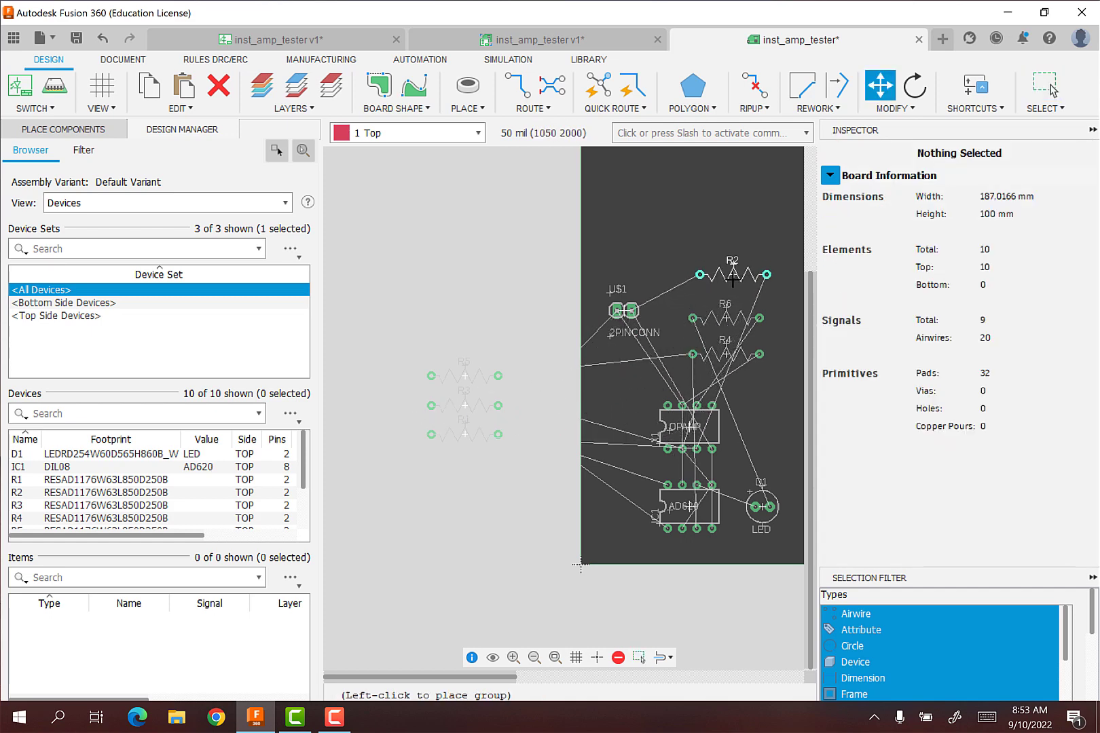
click(727, 280)
click(466, 375)
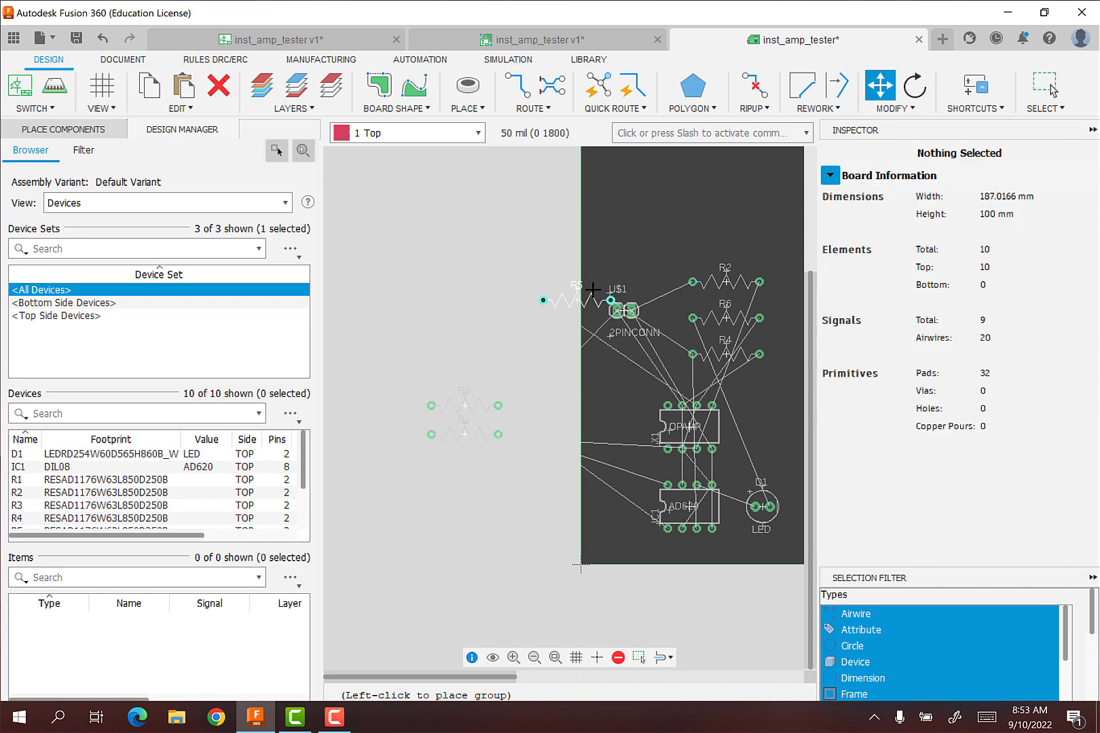
click(652, 247)
click(465, 406)
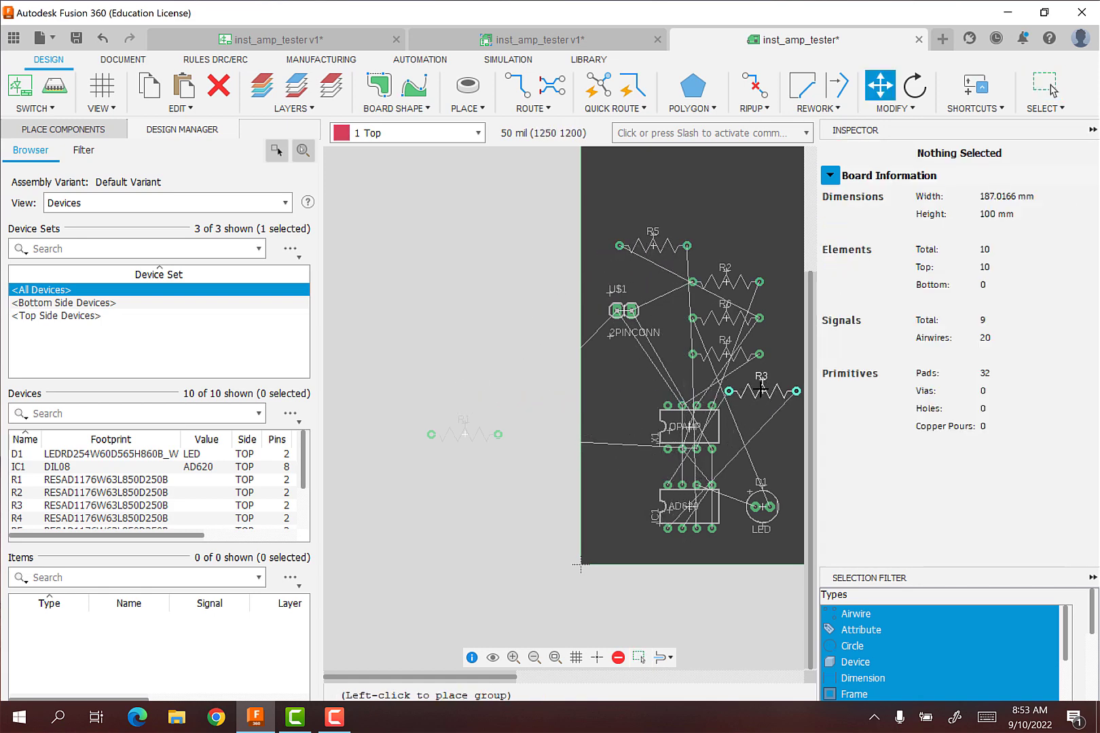
click(762, 392)
click(466, 433)
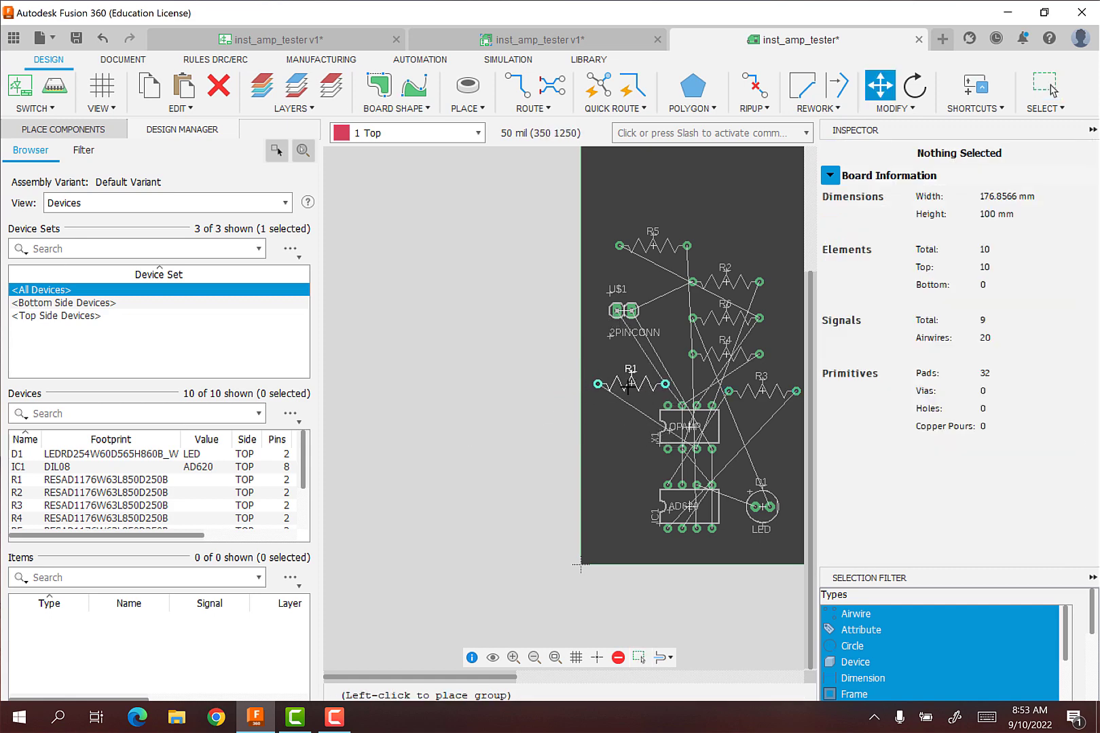
click(631, 383)
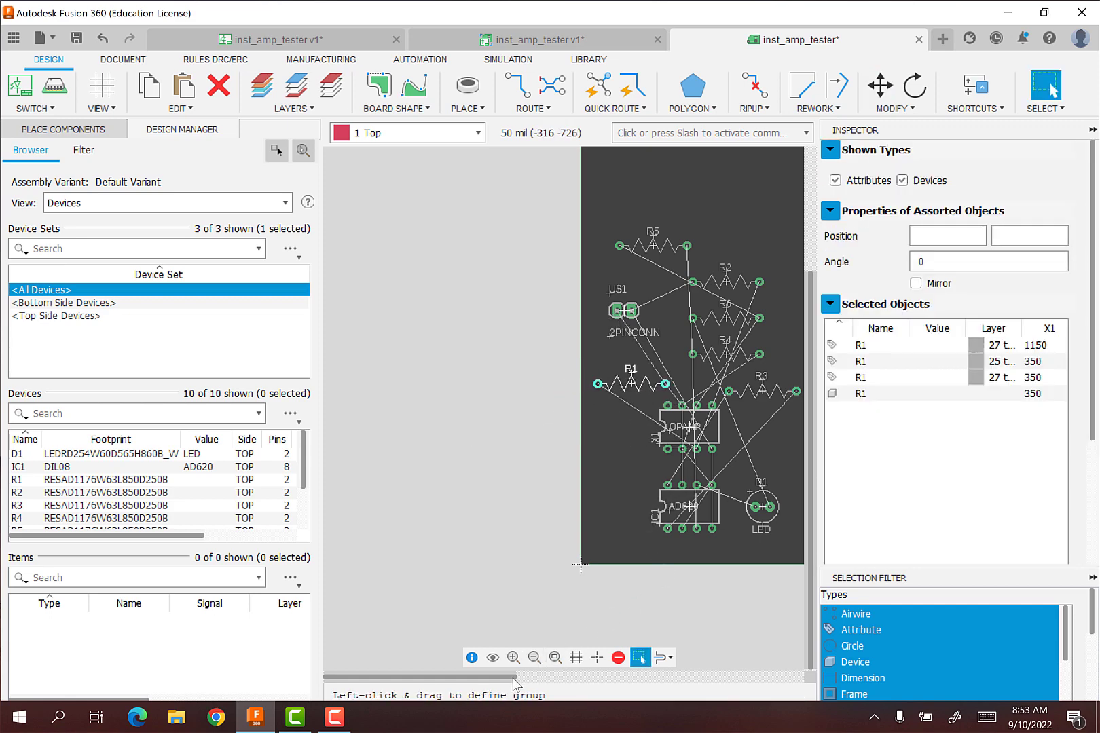
drag(532, 677, 577, 672)
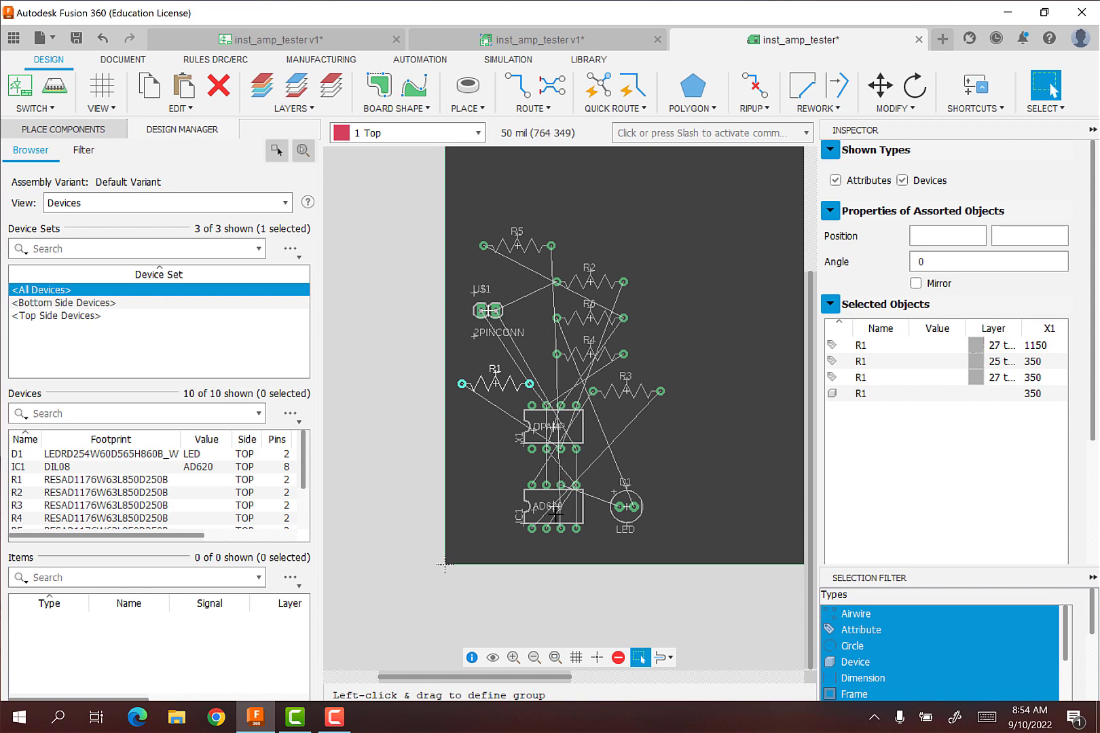
Move the AD620, LED and OPAMP together at the board's lower left.
key(Escape)
key(m)
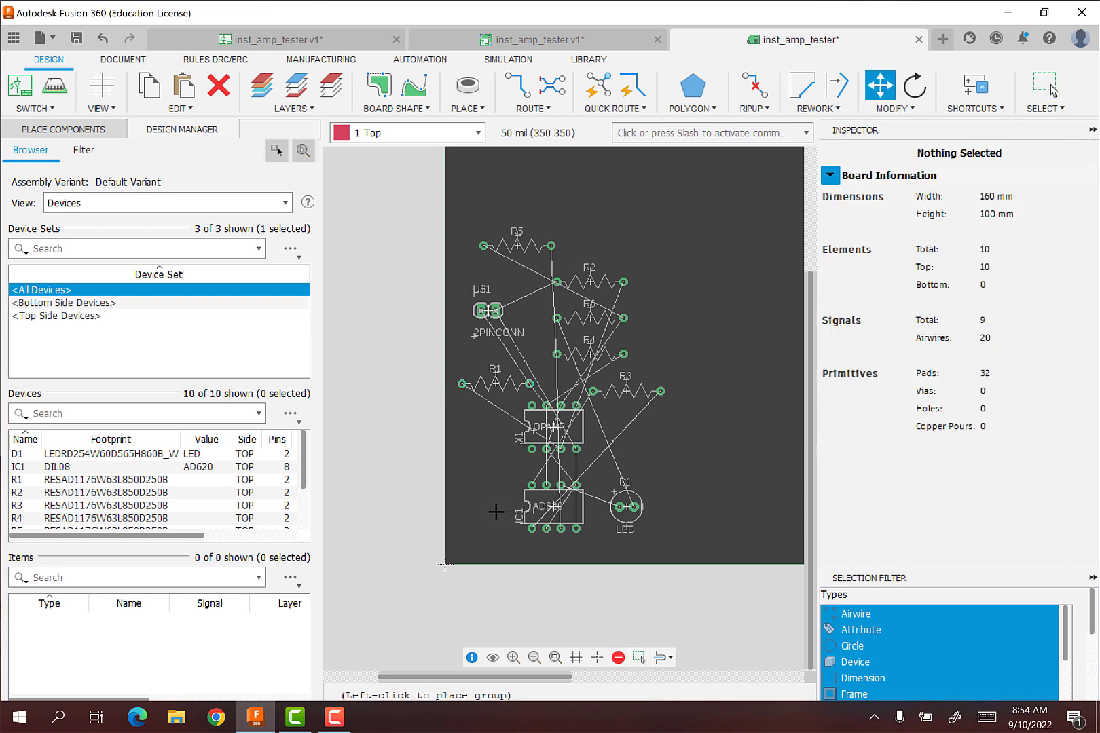
click(546, 506)
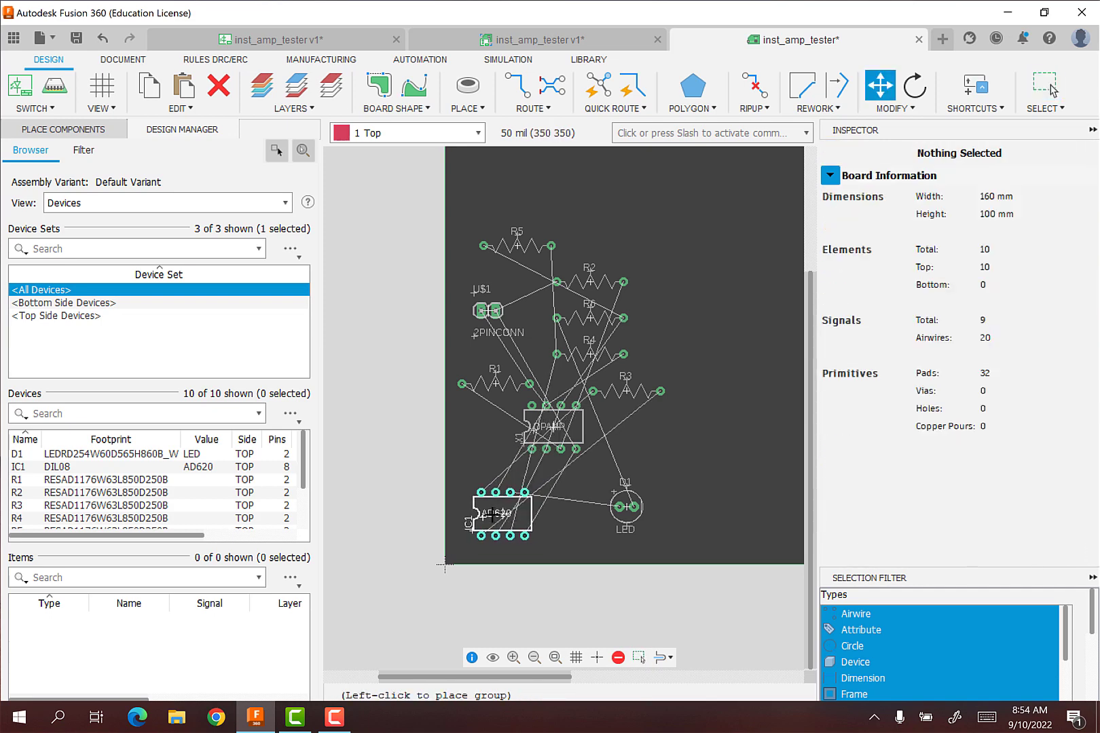
click(494, 520)
key(Escape)
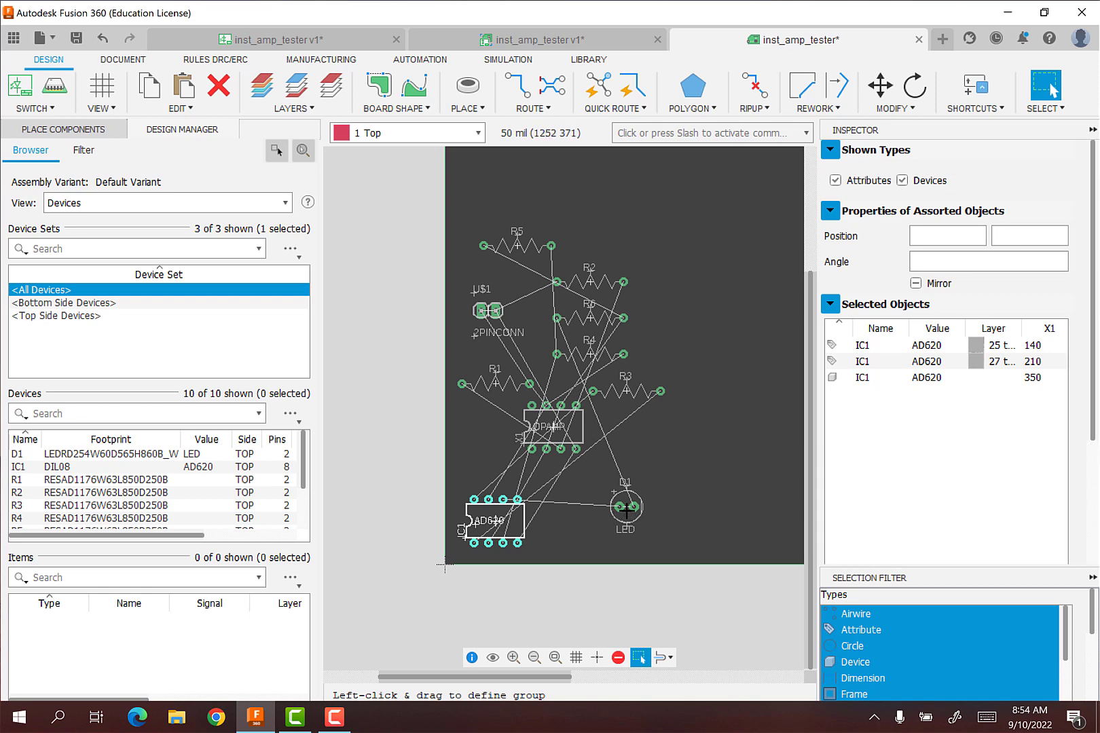
key(m)
click(626, 508)
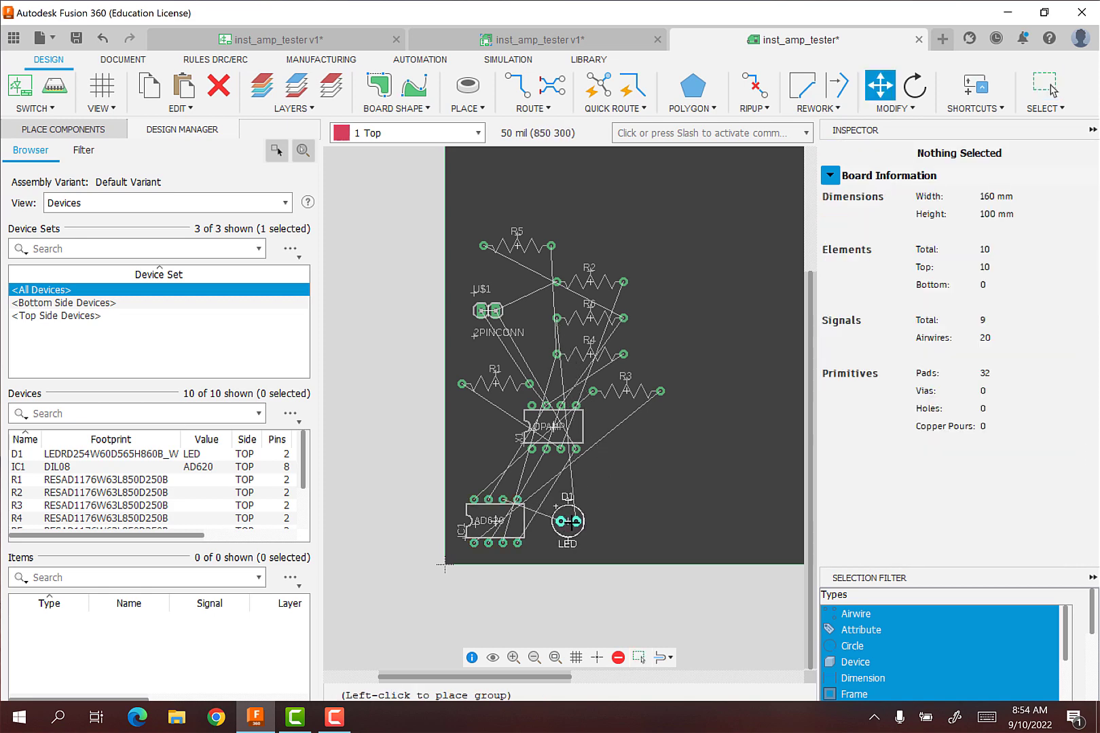
click(569, 521)
key(Escape)
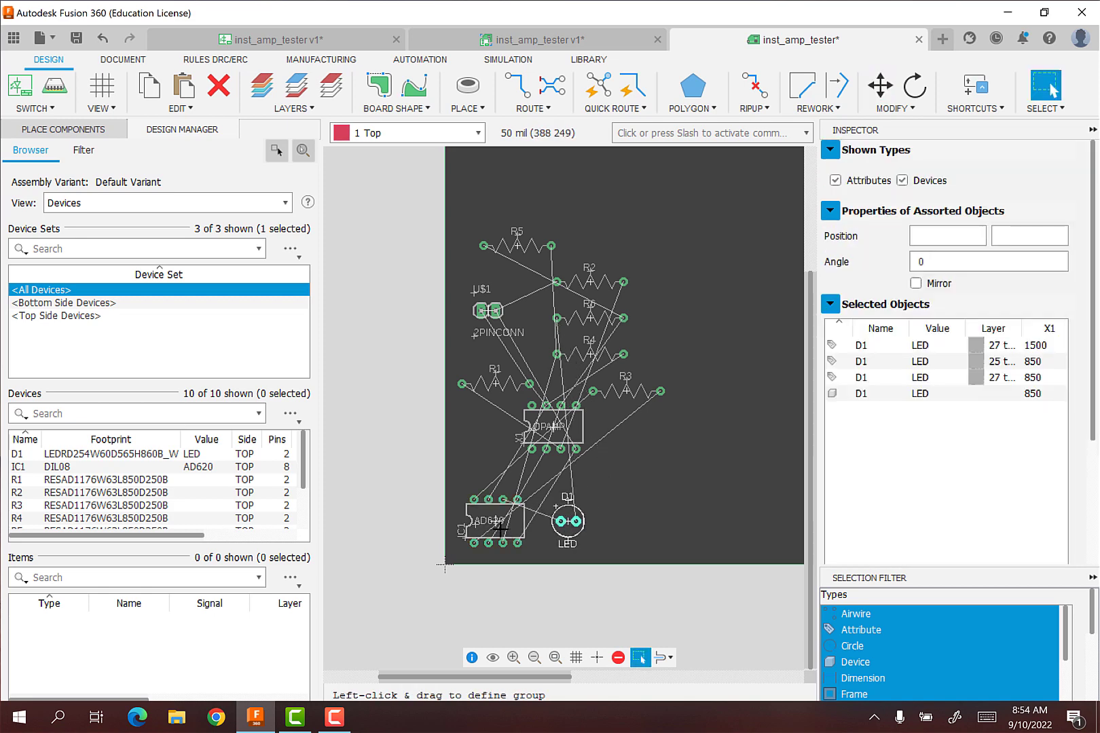
key(Escape)
key(m)
click(553, 426)
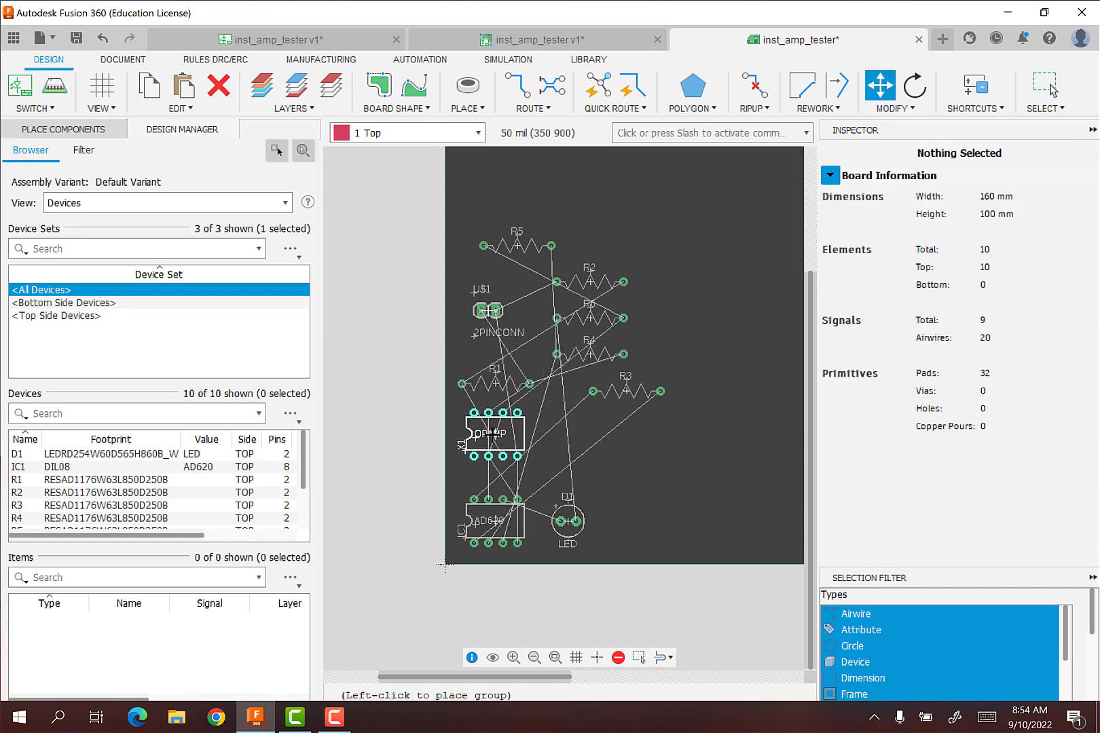
click(509, 456)
key(Escape)
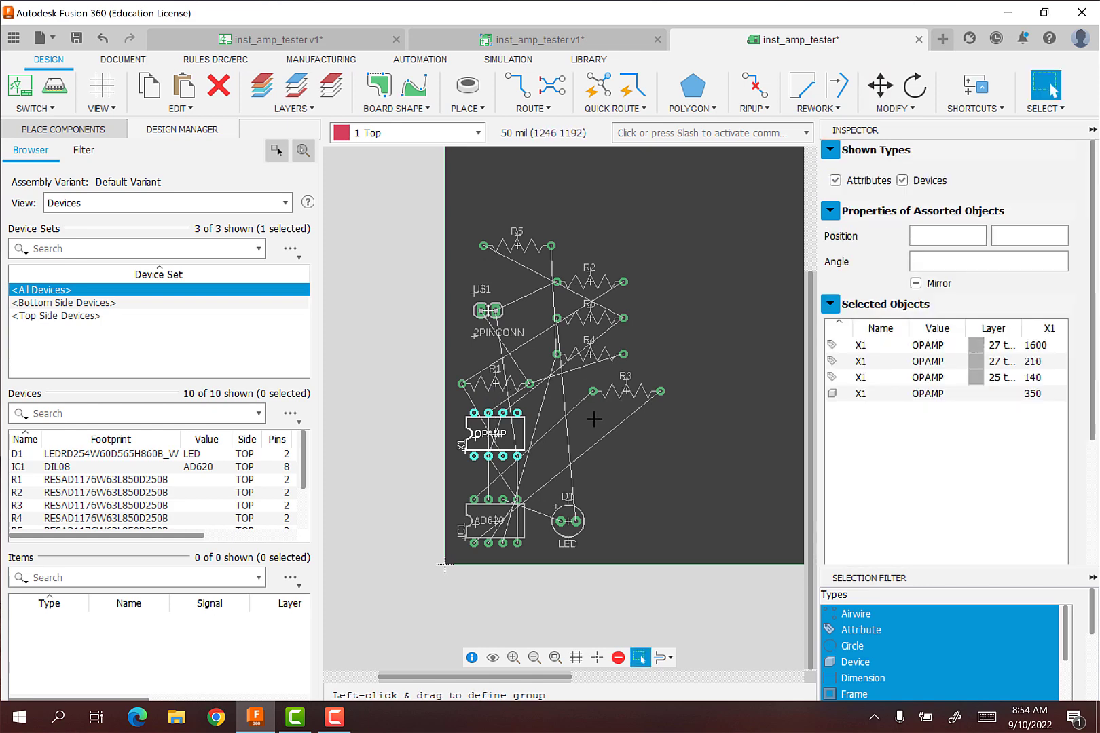
Stack resistors R3, R4, R6, R2 and R5 in a column beside the chips.
key(m)
click(593, 422)
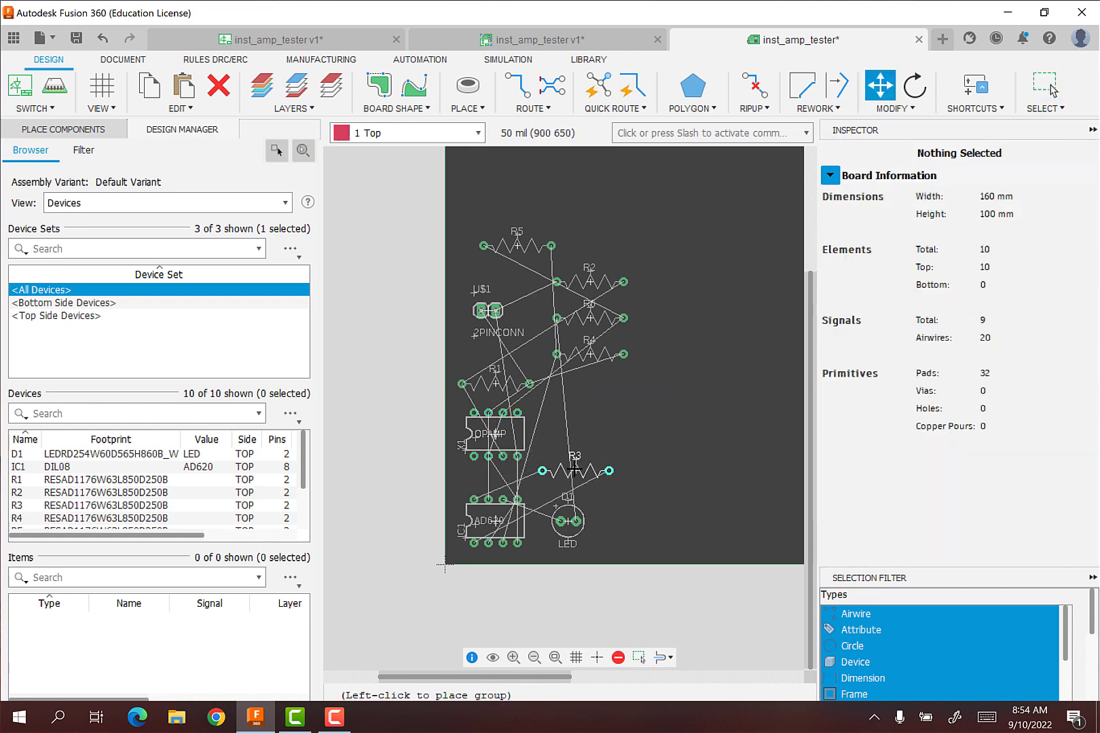
click(577, 471)
key(Escape)
key(m)
click(590, 355)
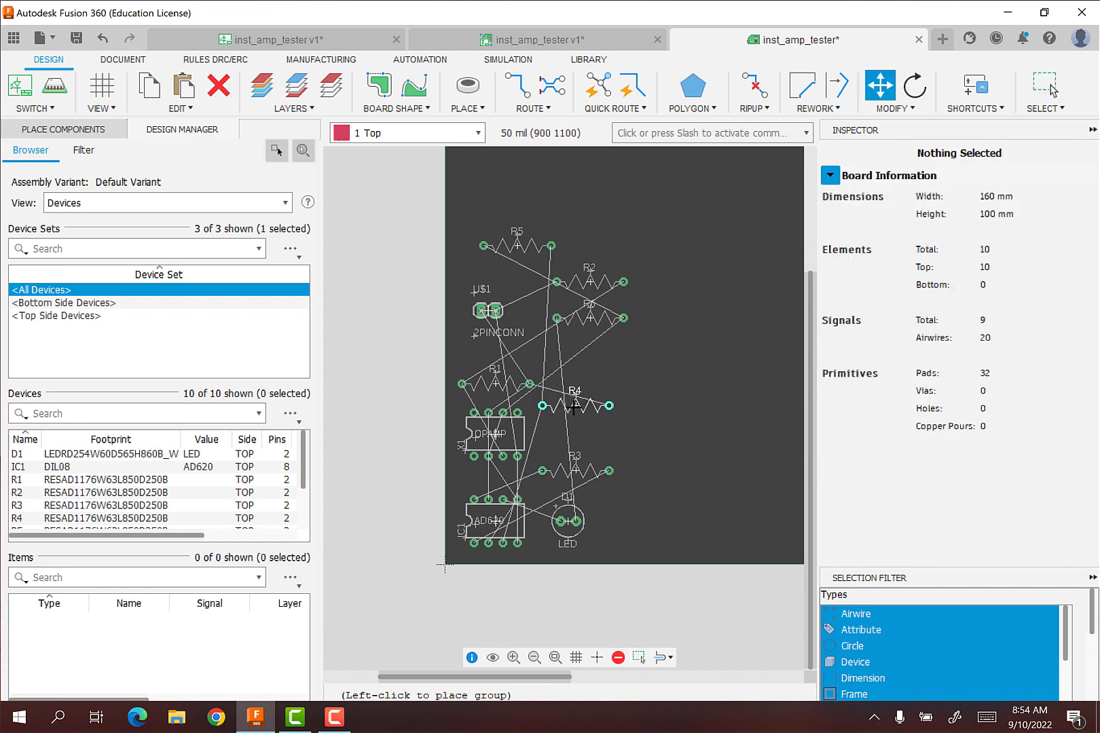
click(574, 442)
key(Escape)
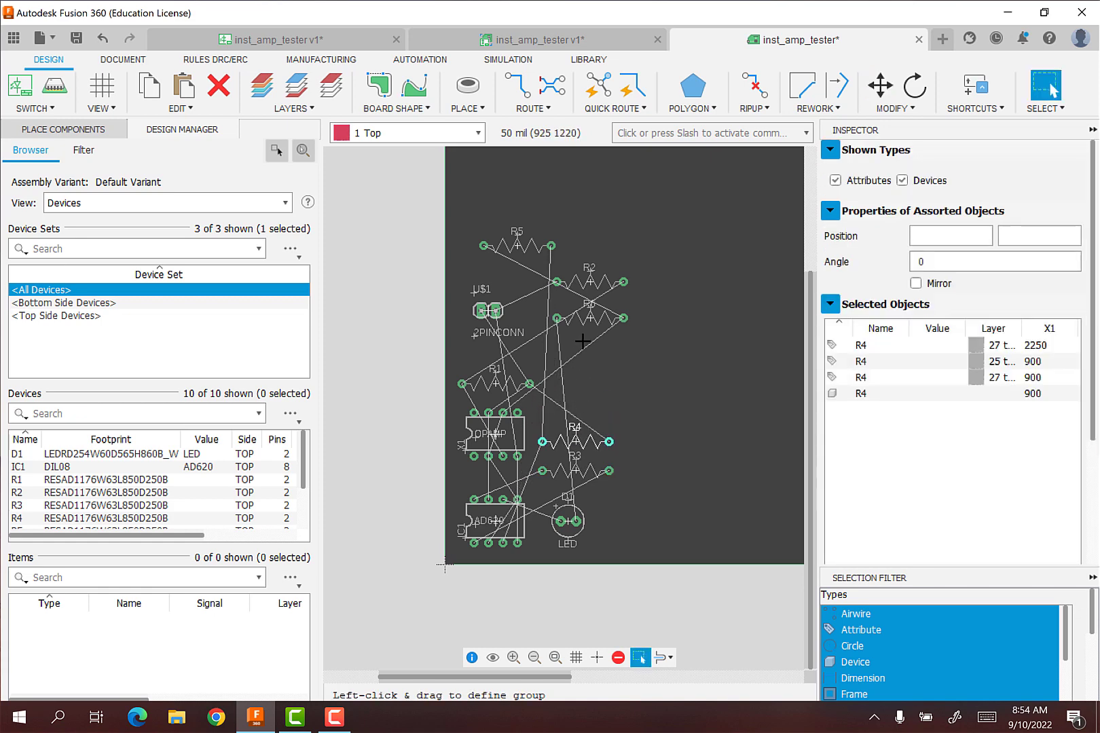
key(m)
click(590, 319)
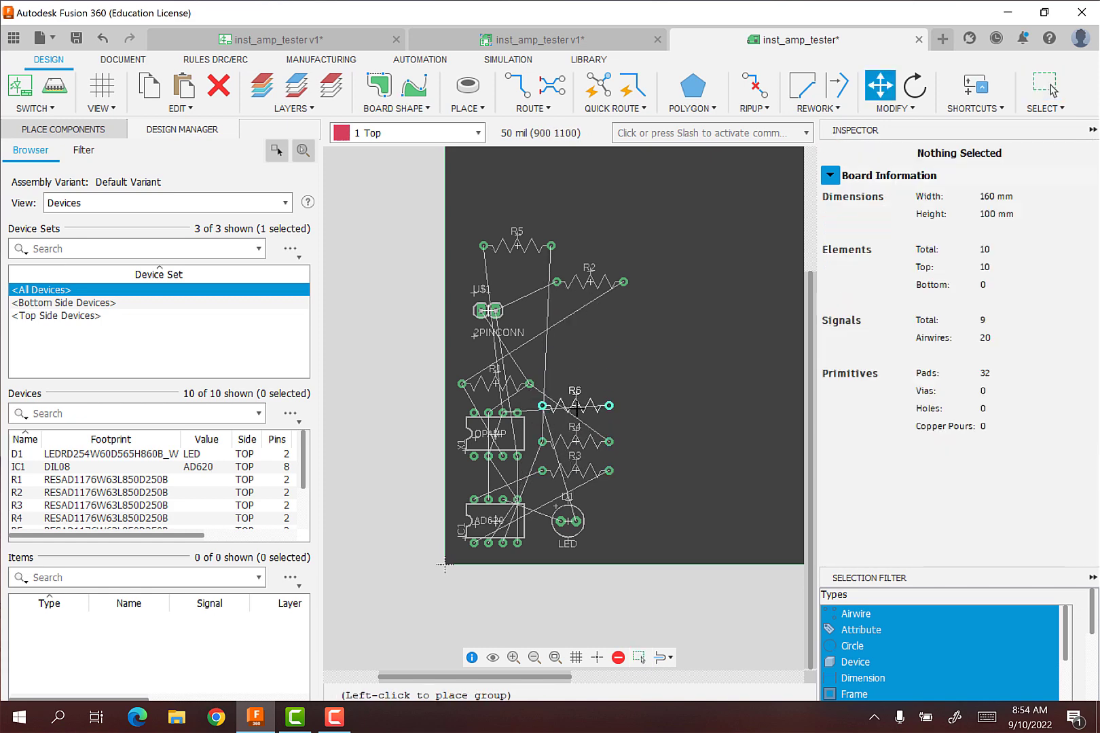
click(576, 394)
key(Escape)
key(m)
click(589, 282)
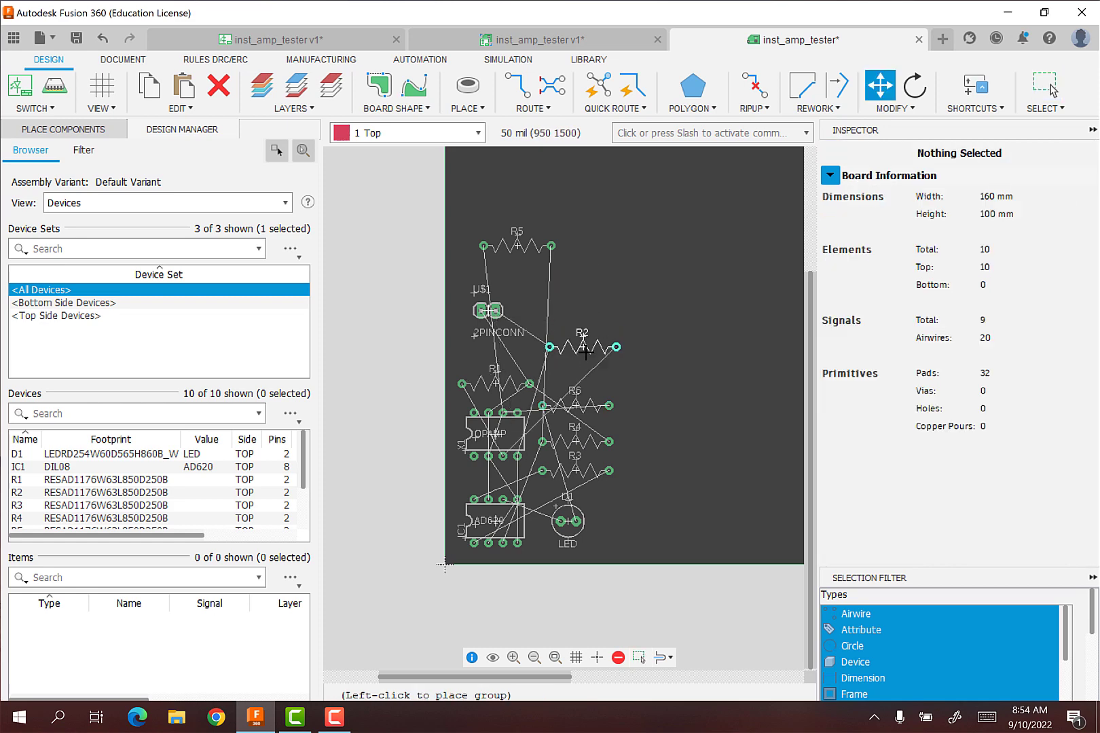
click(576, 376)
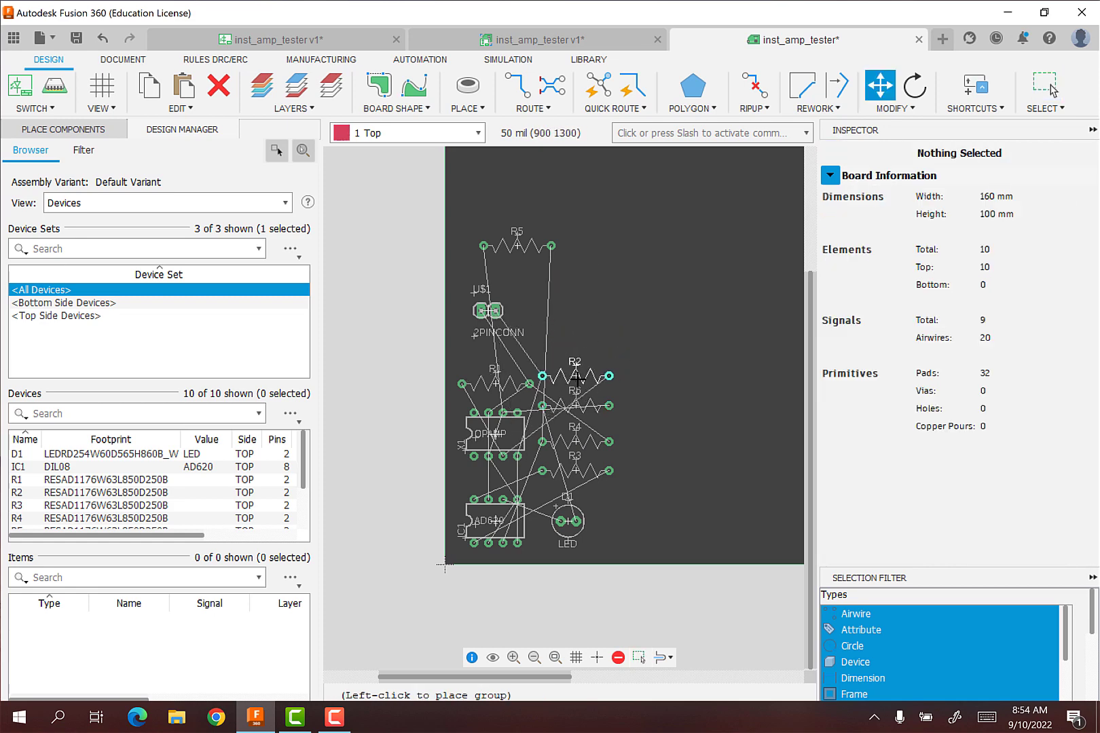
click(530, 254)
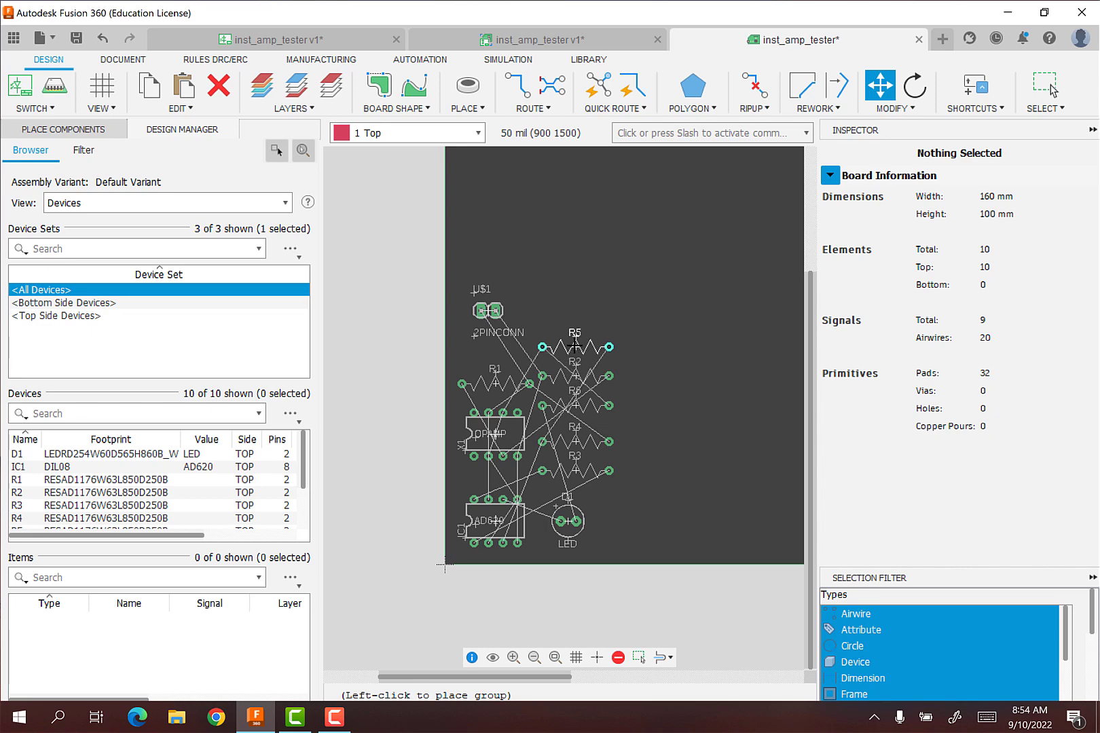
click(575, 346)
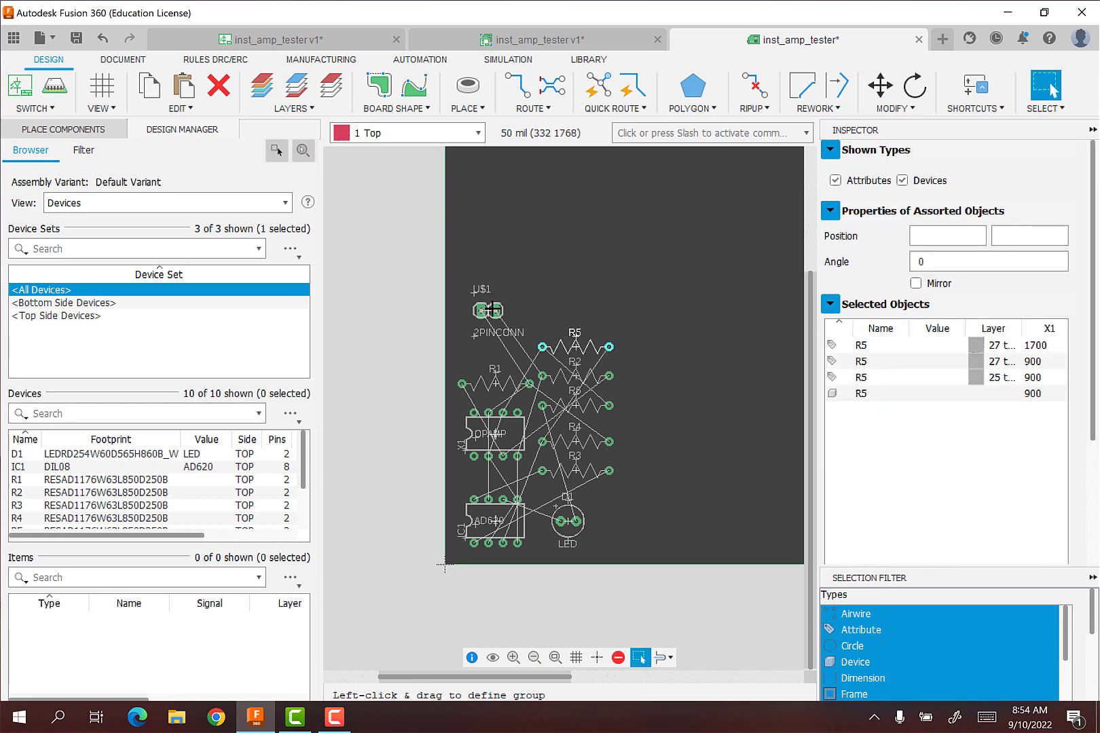
Move connector U$1 just above resistor R1 in the cluster.
click(494, 311)
click(486, 311)
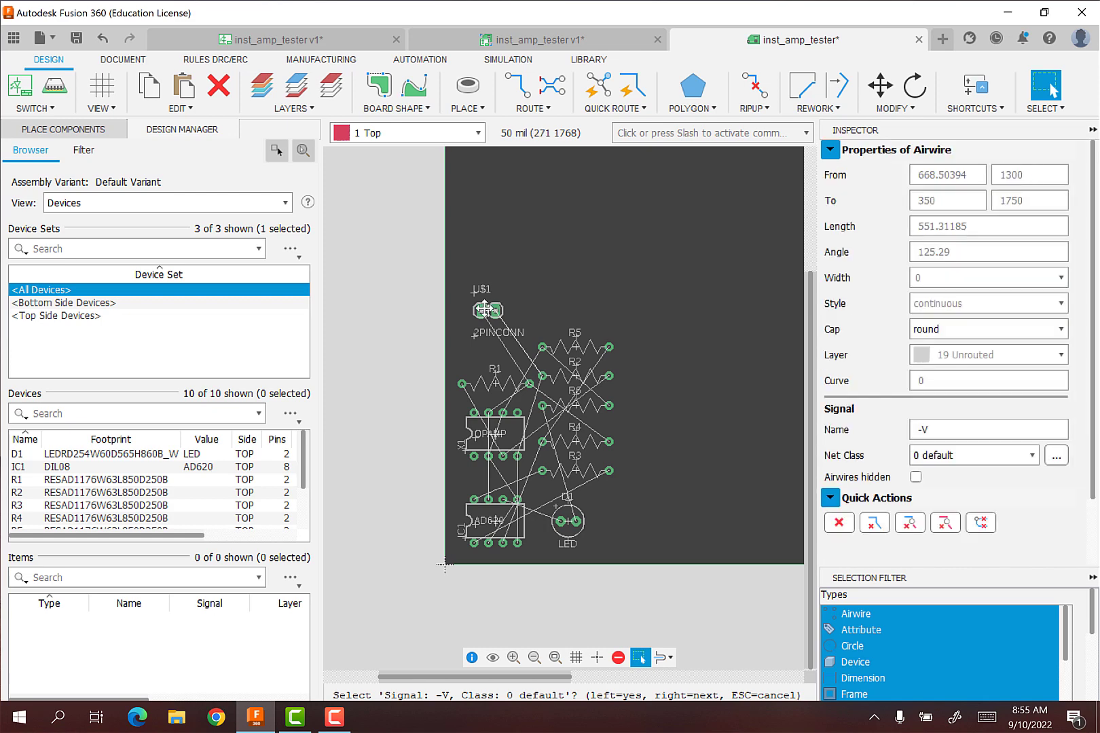
key(m)
click(493, 323)
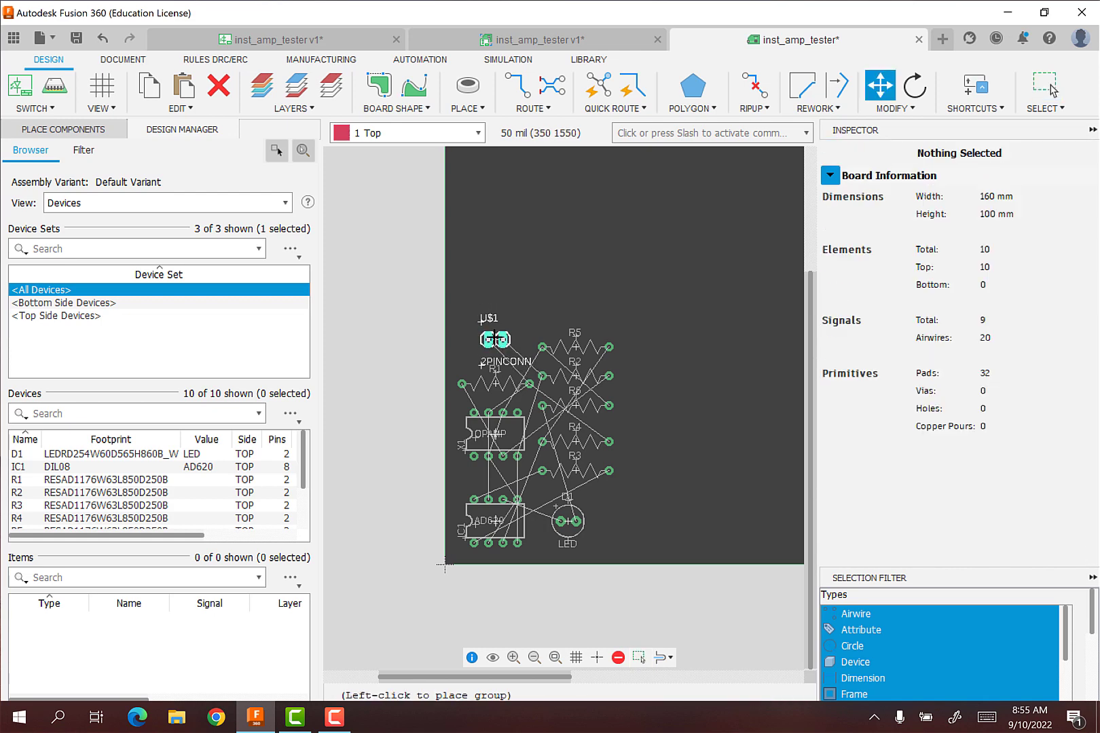
click(494, 332)
key(Escape)
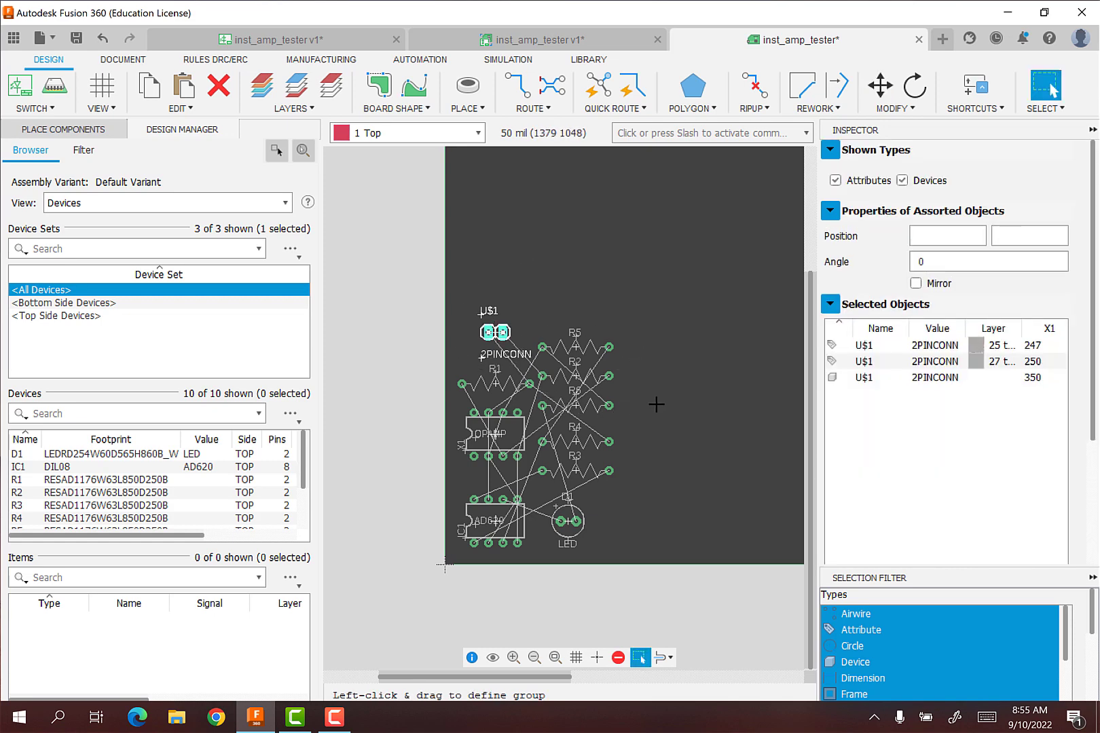
Lower the board's top edge to reduce the outline height.
scroll(641, 441, up, 2)
scroll(613, 388, down, 5)
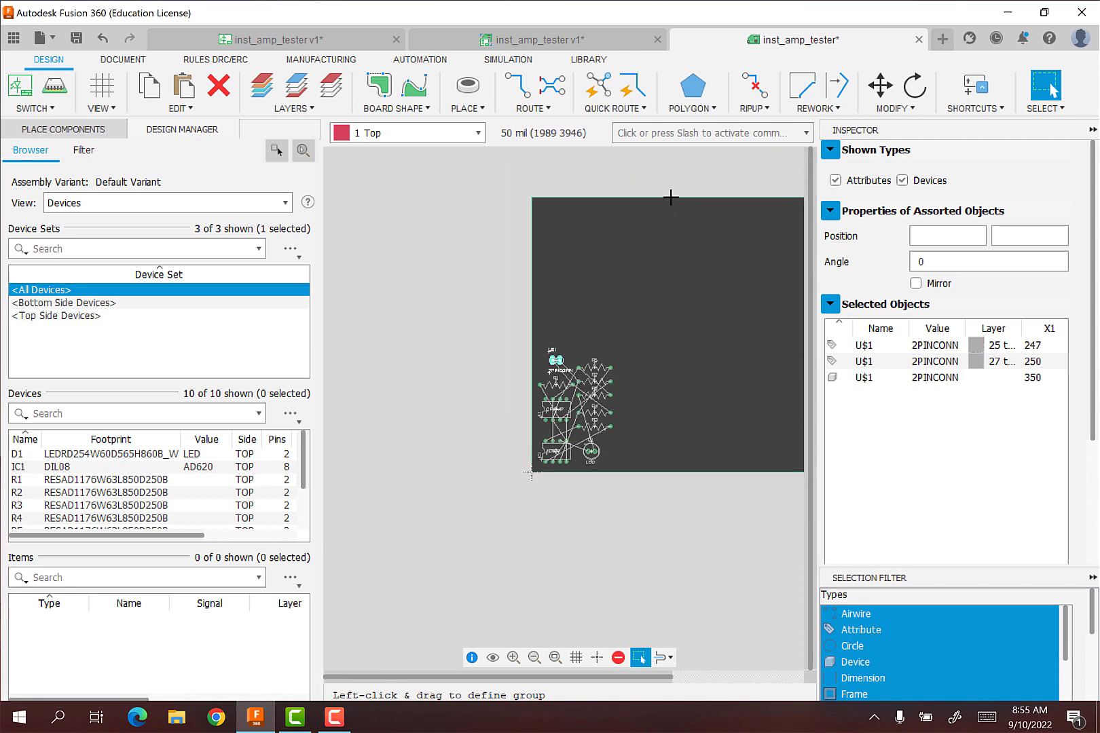
key(m)
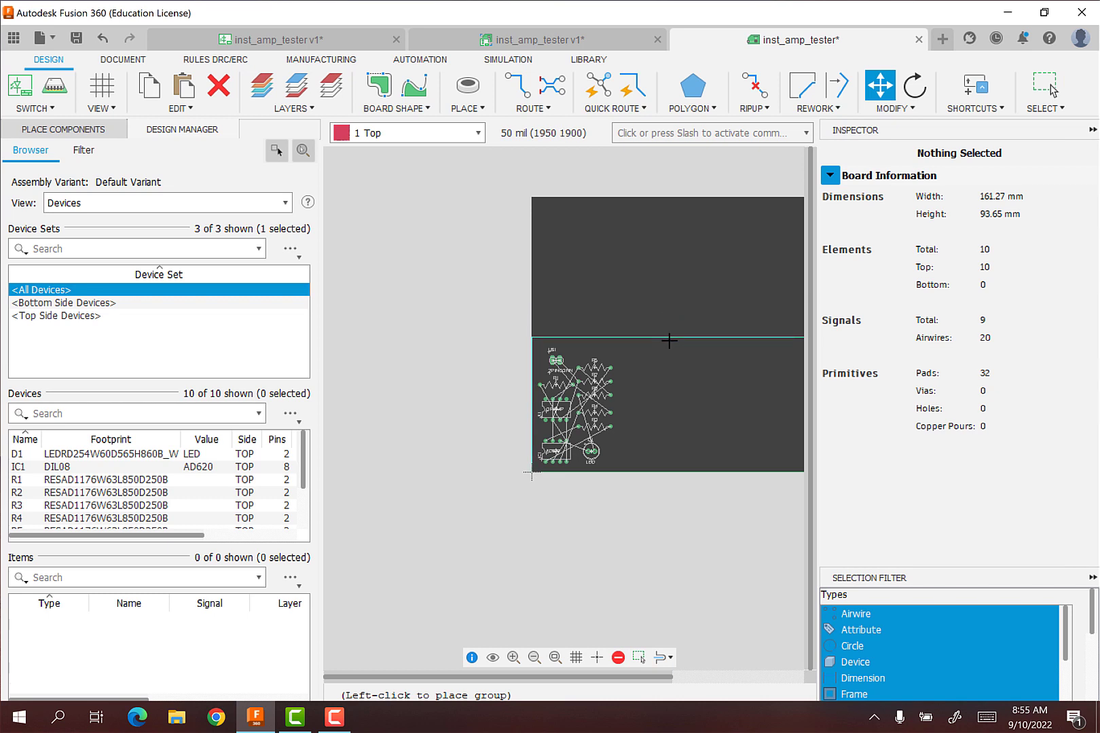
click(669, 341)
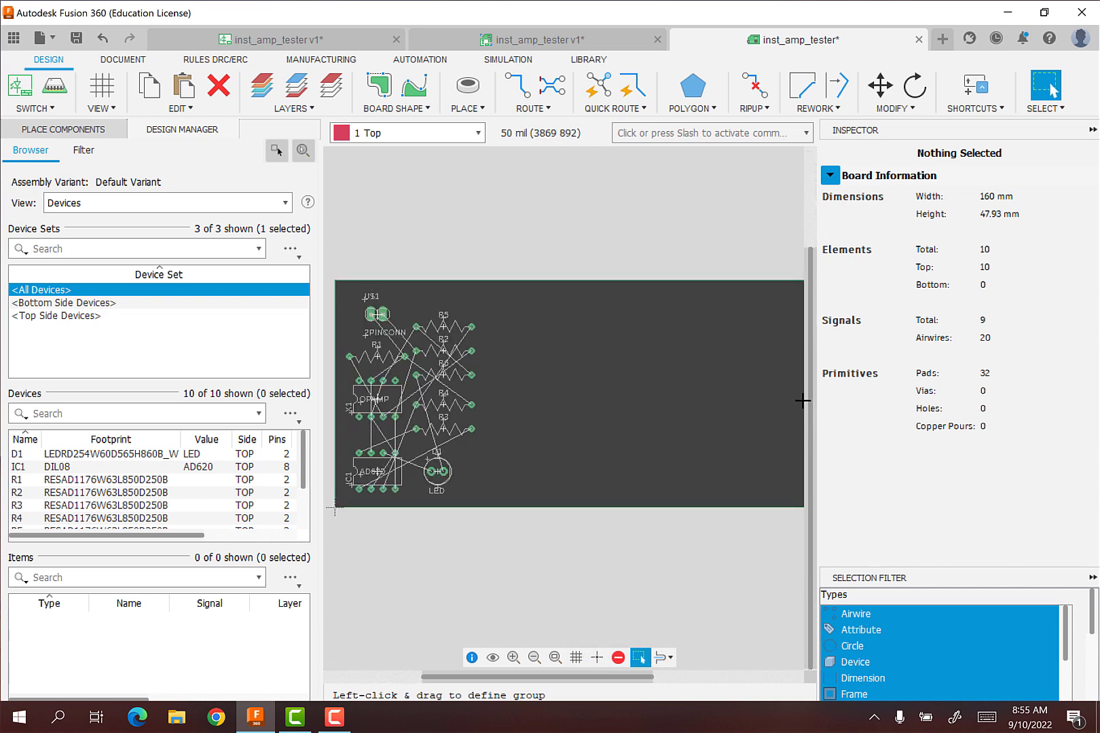
Pull the right edge in toward the parts and settle the top edge at 1837 mil.
drag(802, 401, 696, 425)
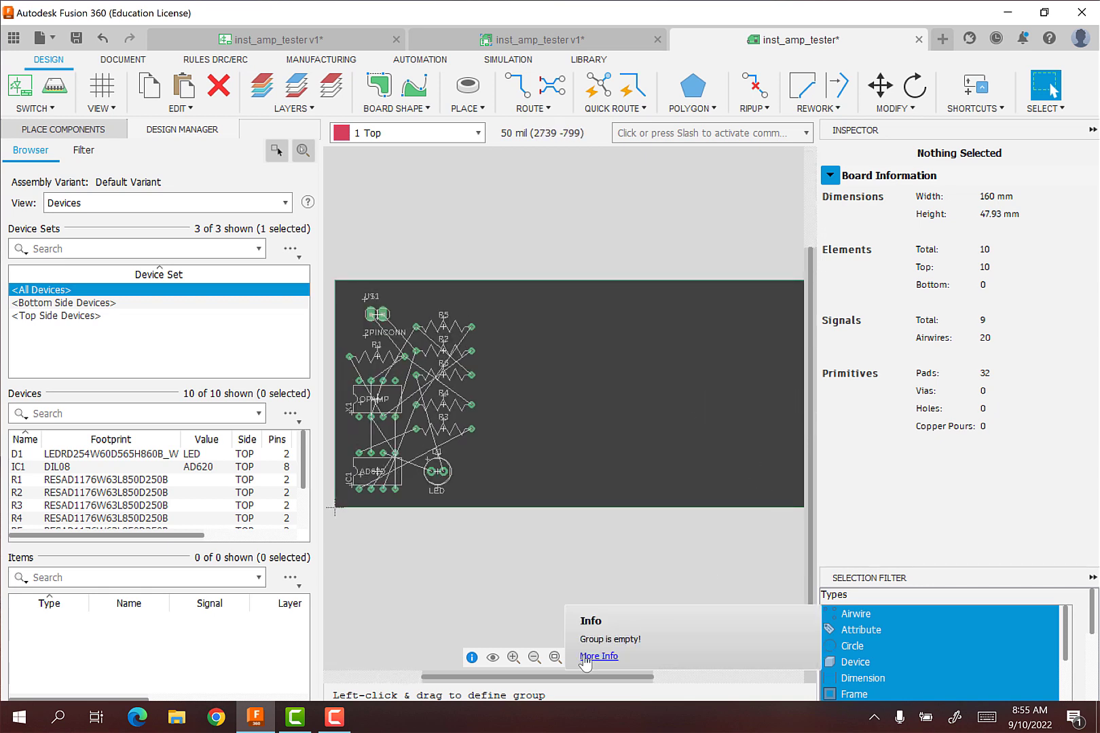
drag(593, 672, 757, 683)
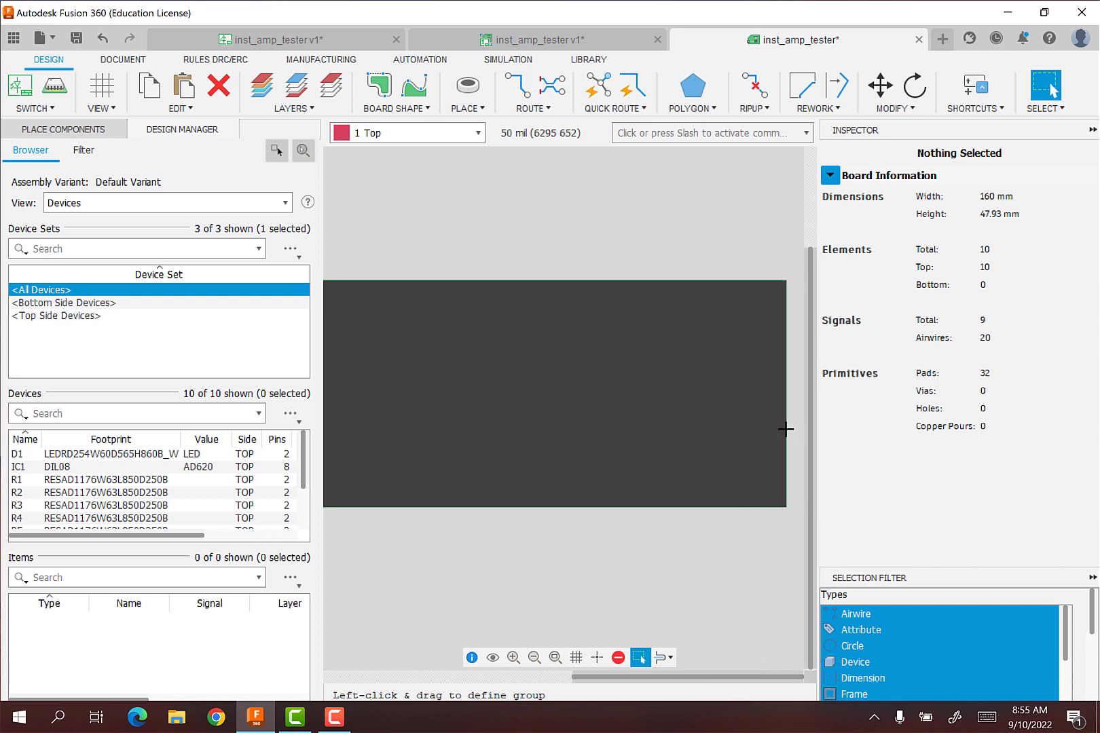
drag(762, 428, 369, 432)
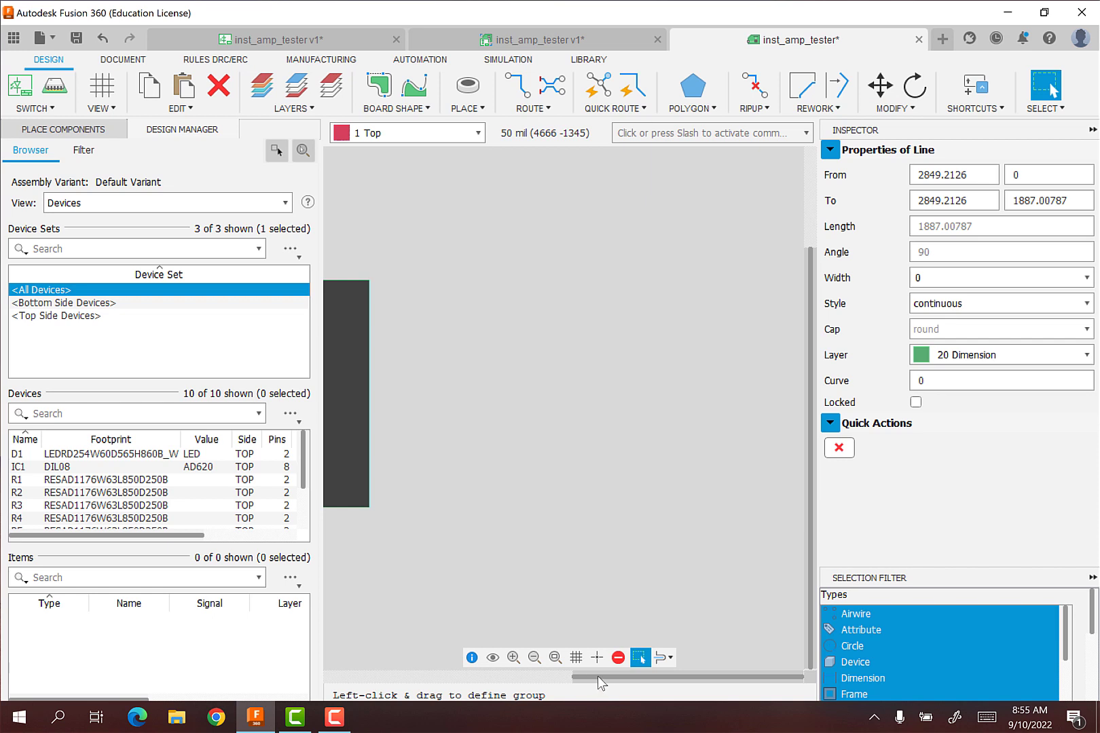
drag(597, 684, 416, 678)
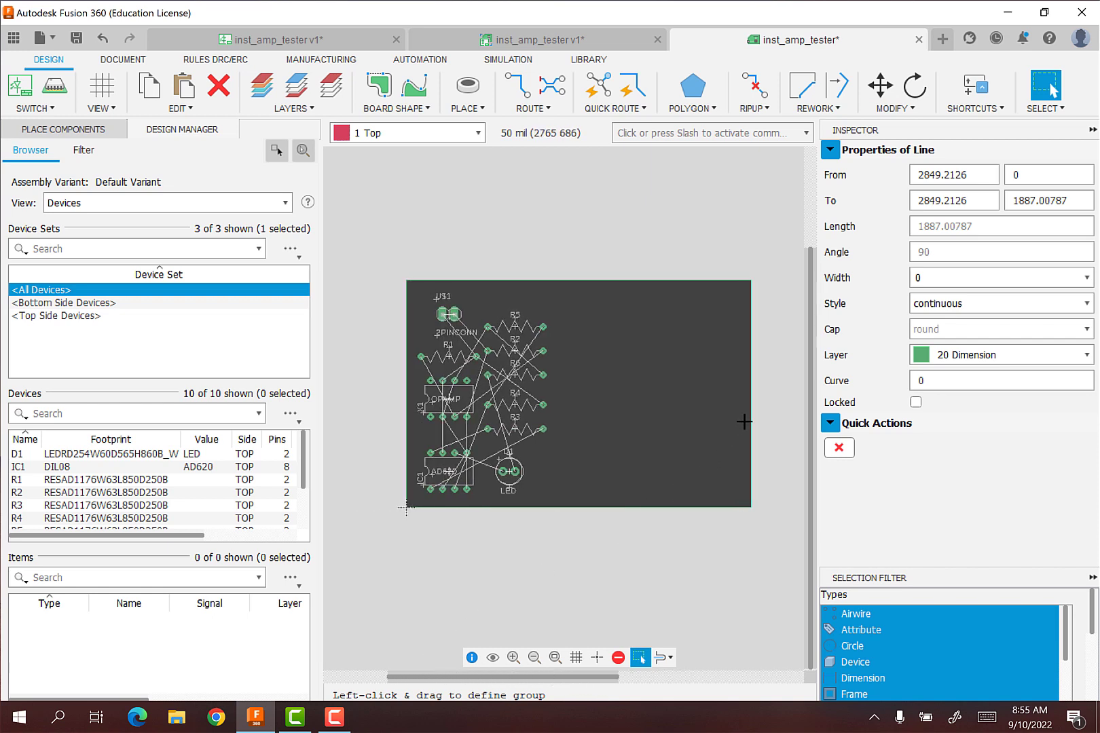
key(m)
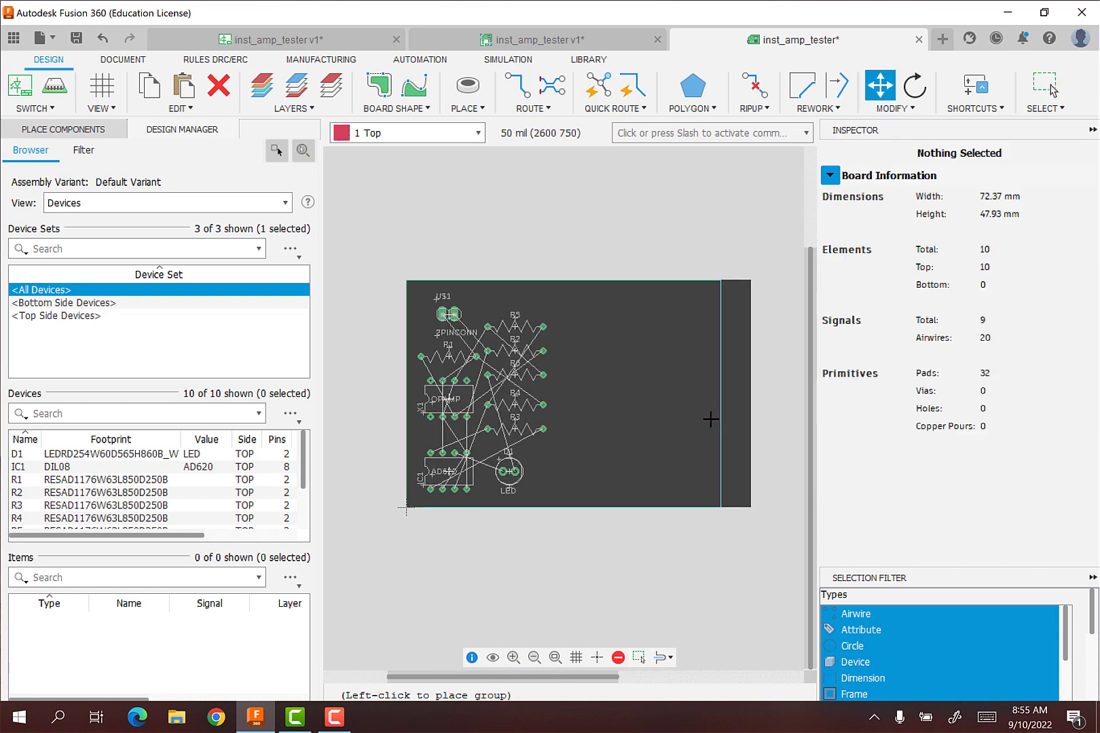
click(558, 419)
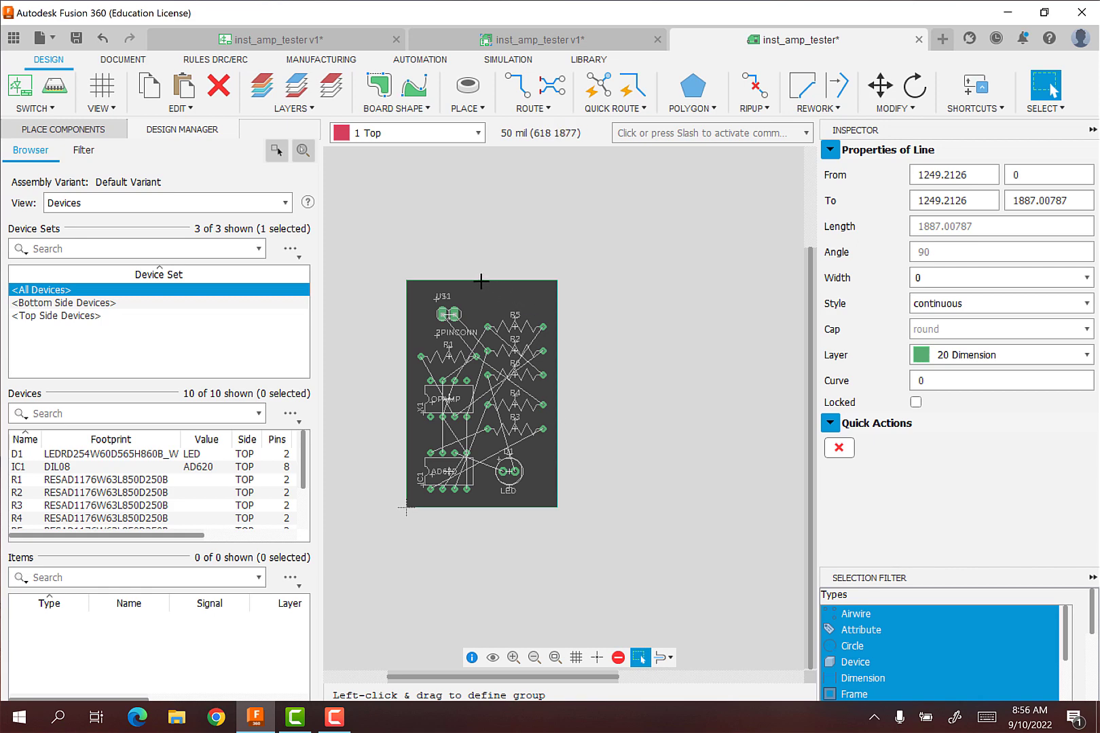
key(m)
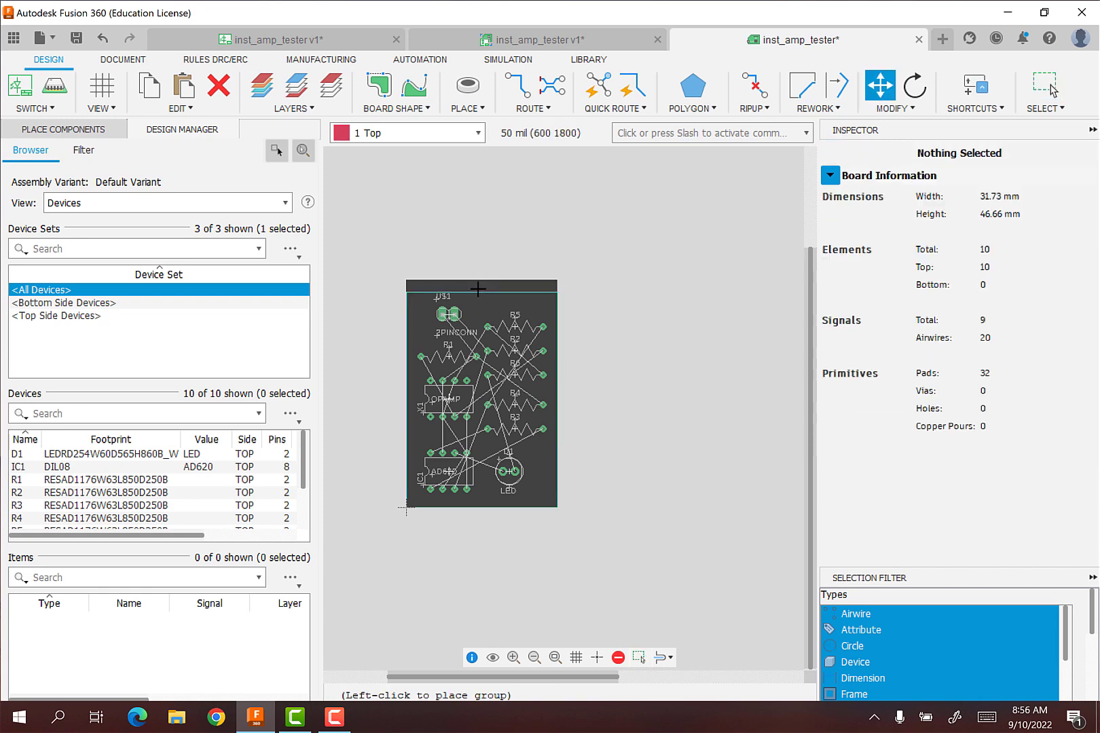
key(Escape)
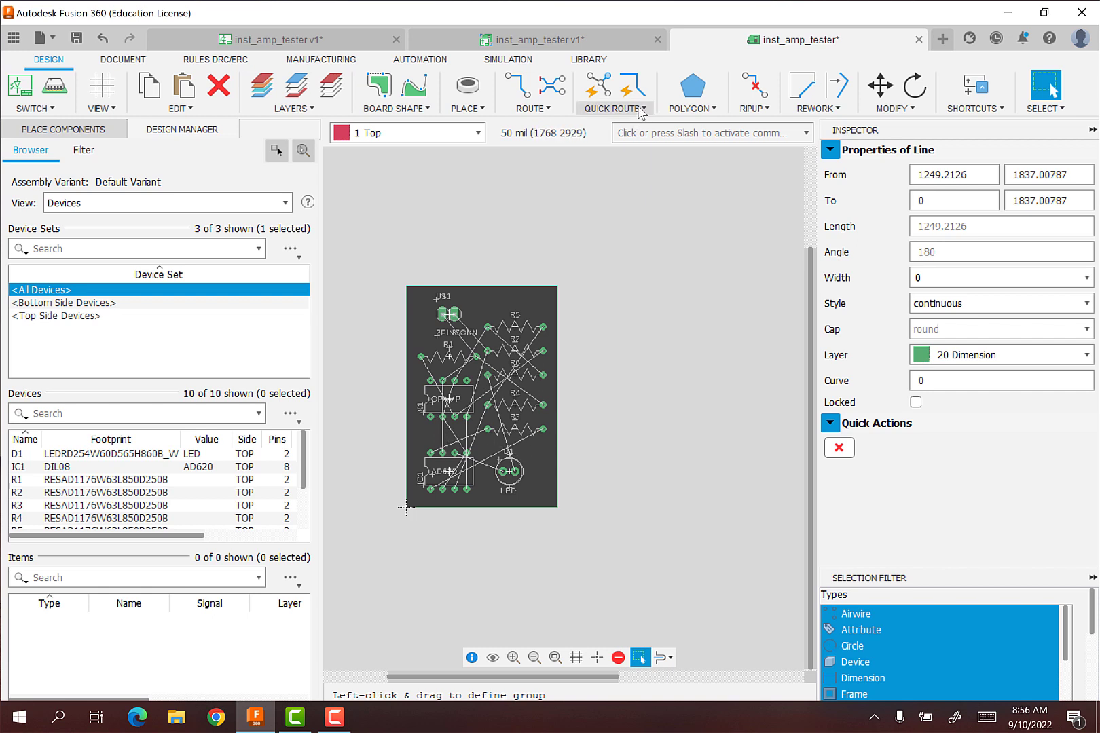
Select a +V airwire and bring up the ROUTE > QUICK ROUTE options.
click(443, 434)
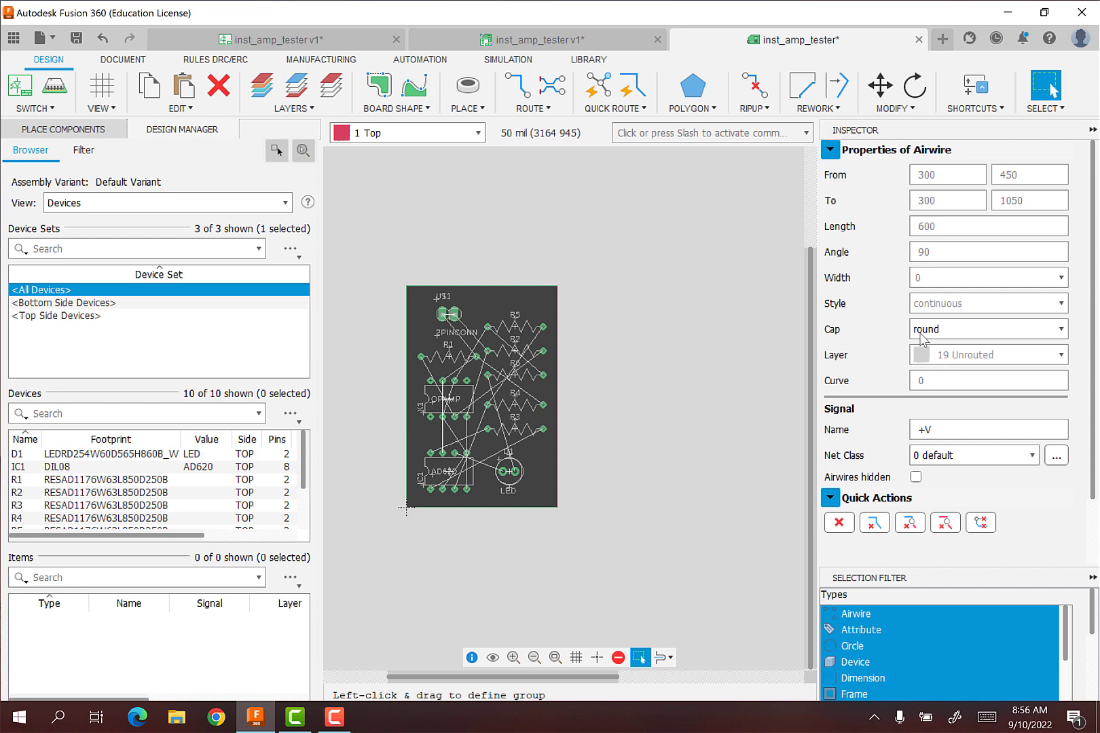
click(533, 108)
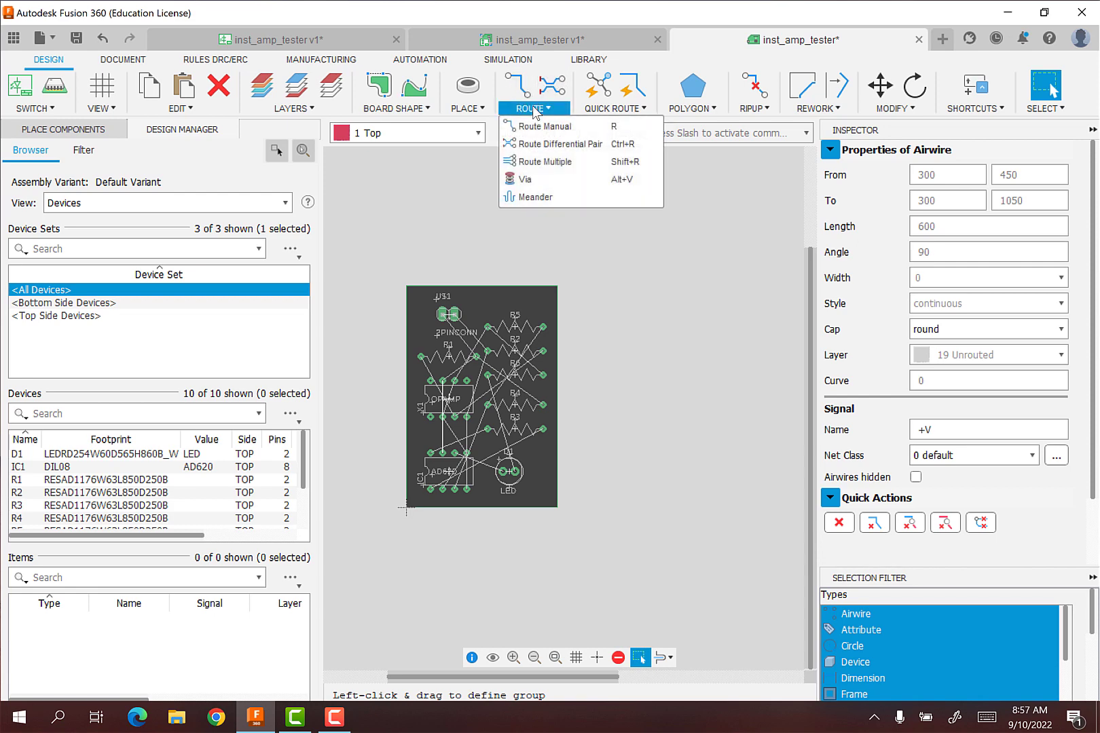
click(644, 109)
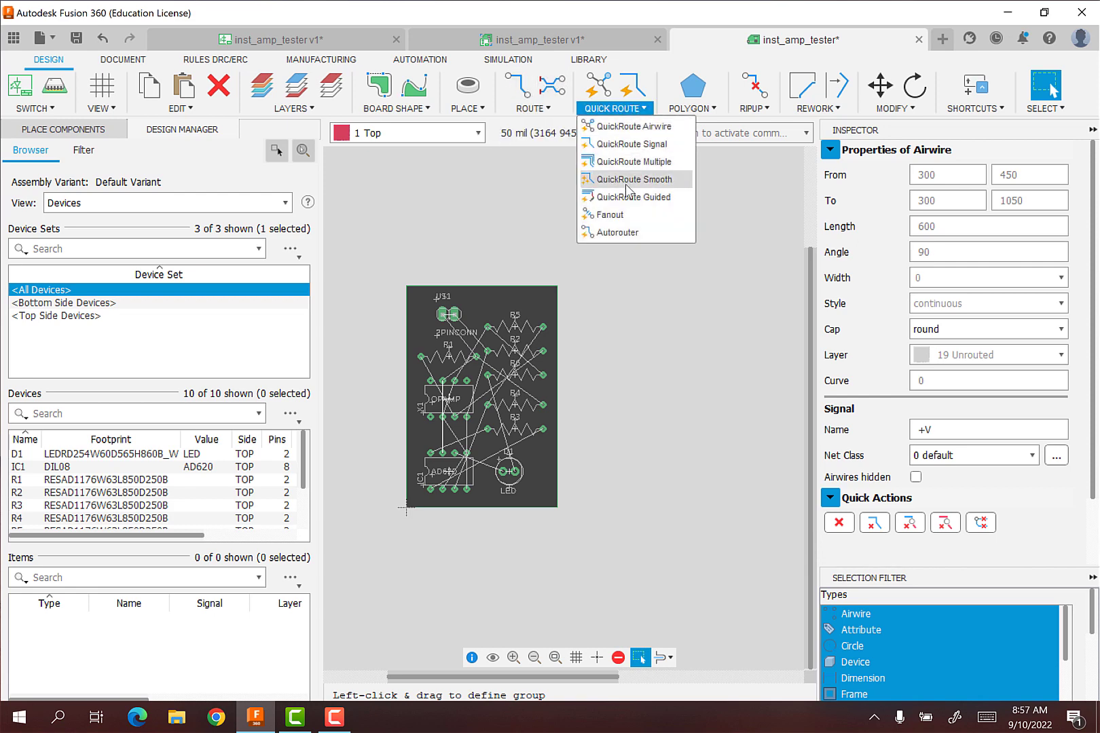
Launch the Autorouter, set Effort to High, and continue to the routing variants.
click(618, 234)
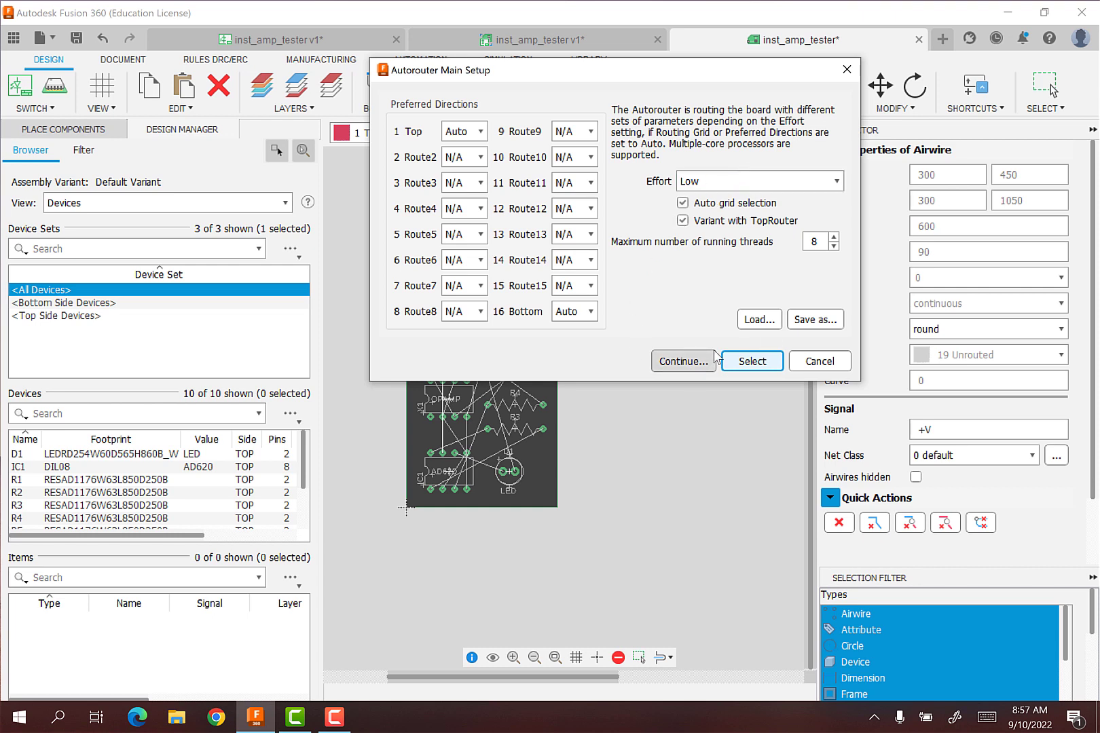
click(738, 183)
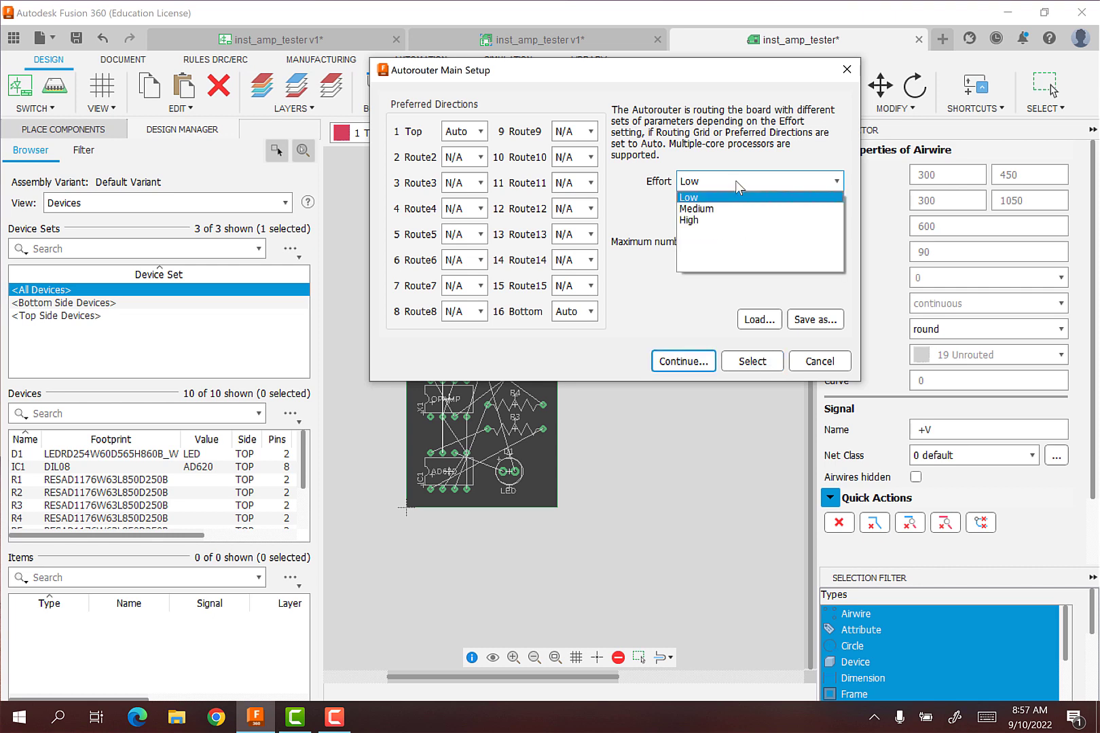
click(699, 224)
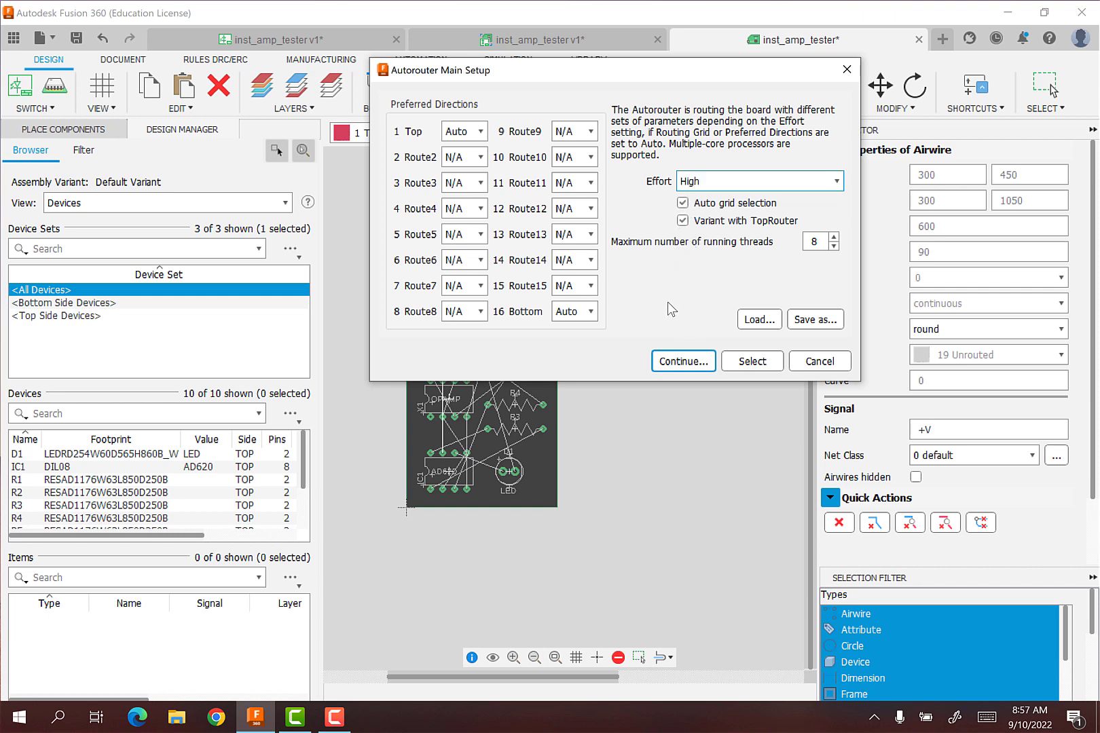
click(687, 362)
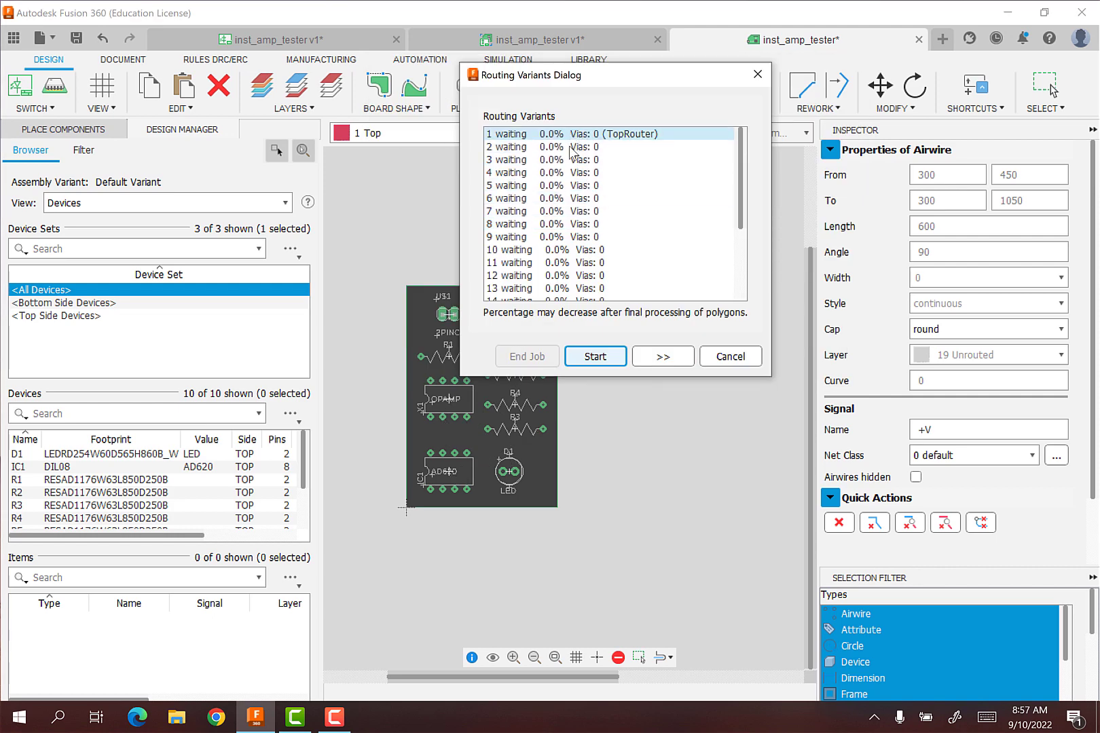
Run the autorouter, compare the completed zero-via variants, and pick variant 1 (TopRouter).
click(597, 357)
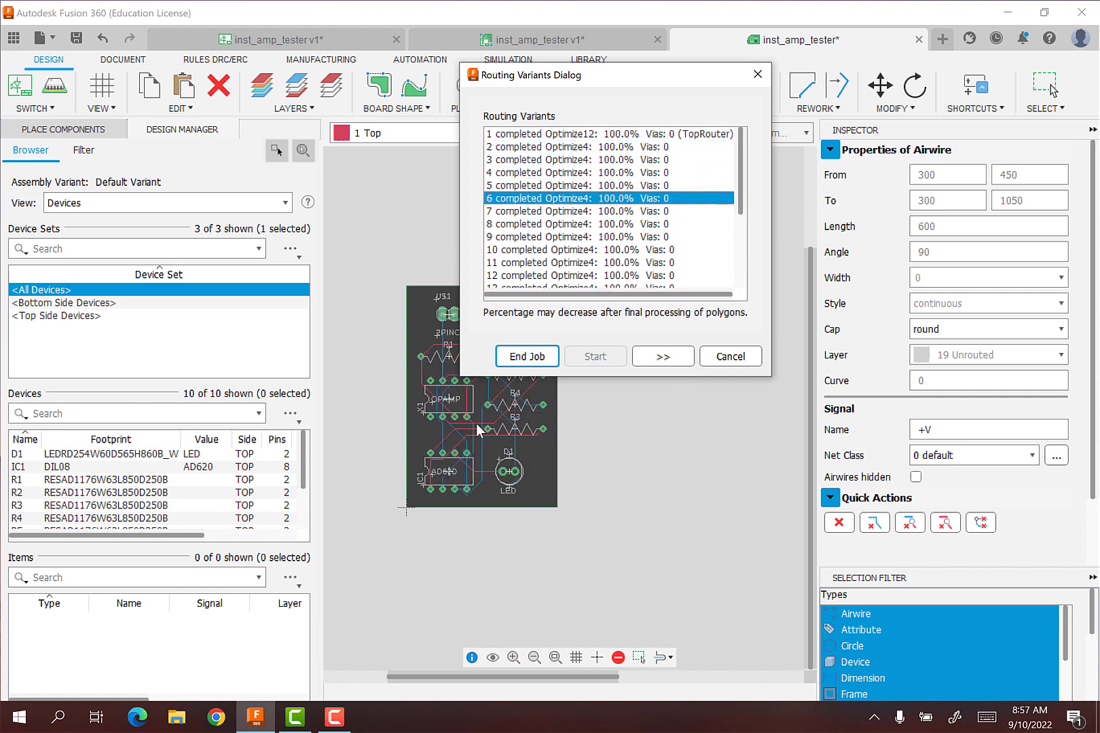
click(569, 211)
drag(569, 212, 567, 161)
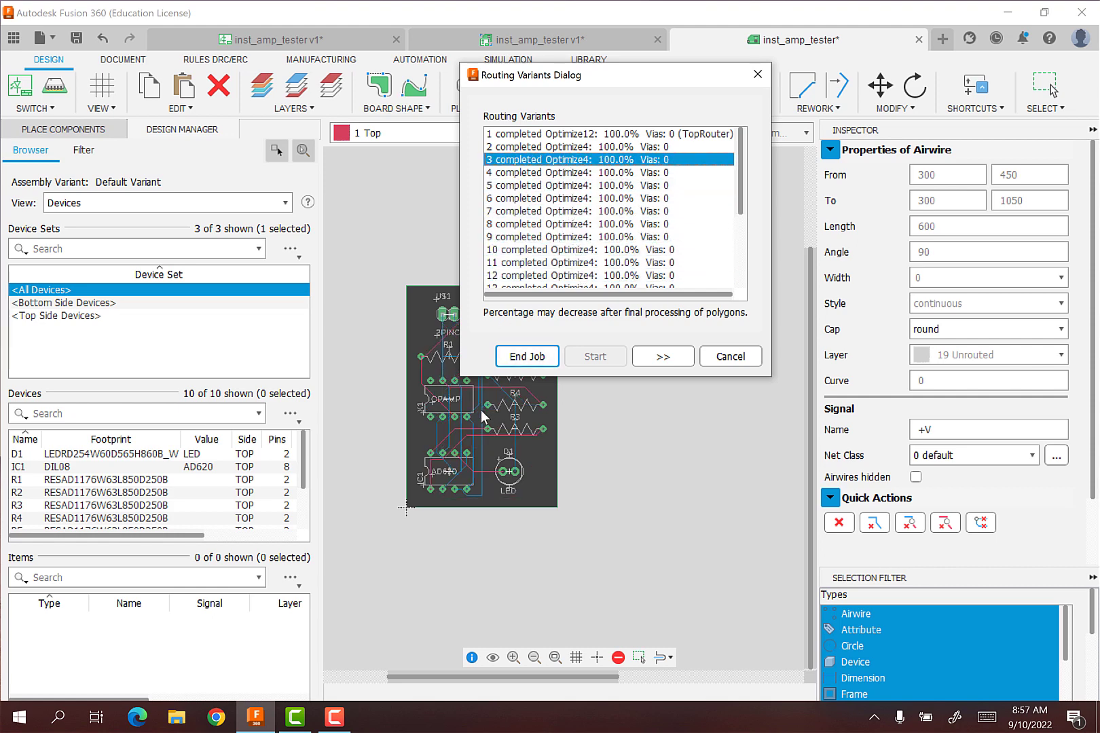
click(551, 147)
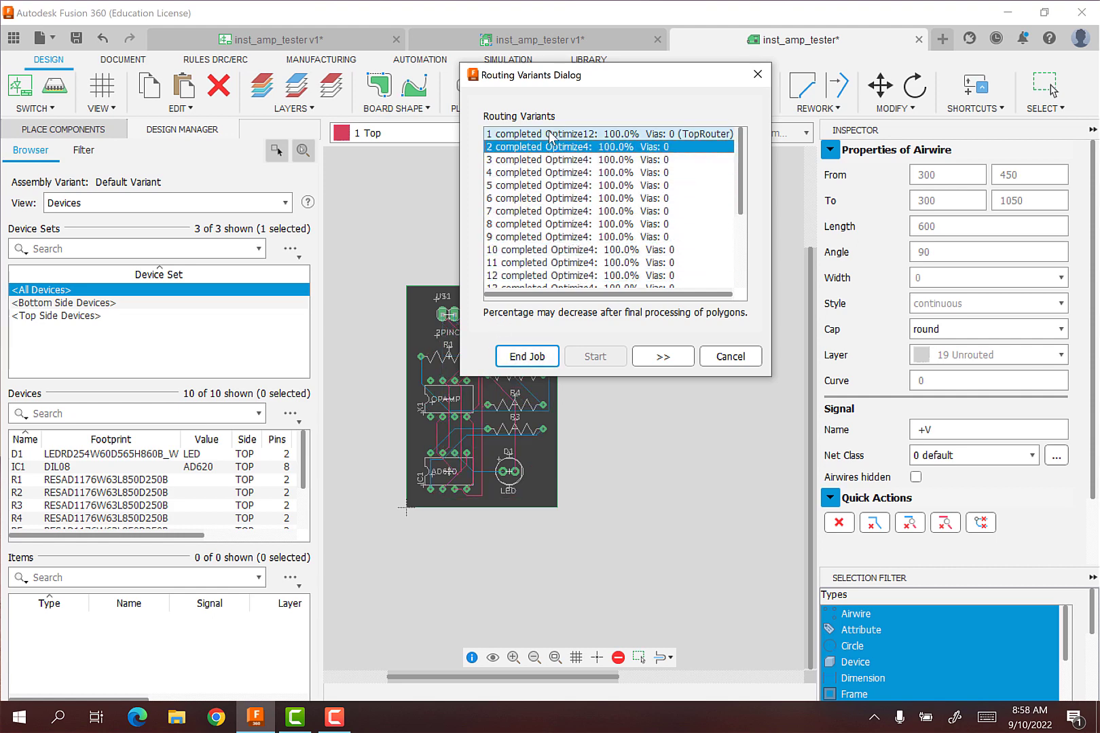
click(550, 136)
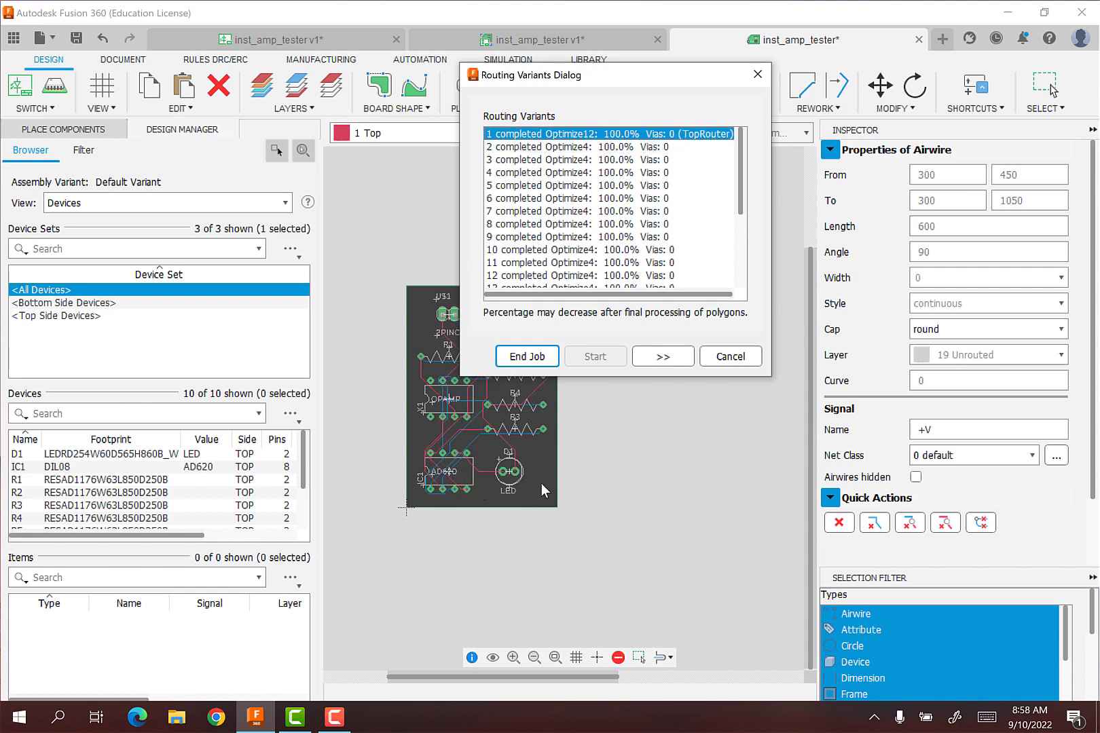
key(Down)
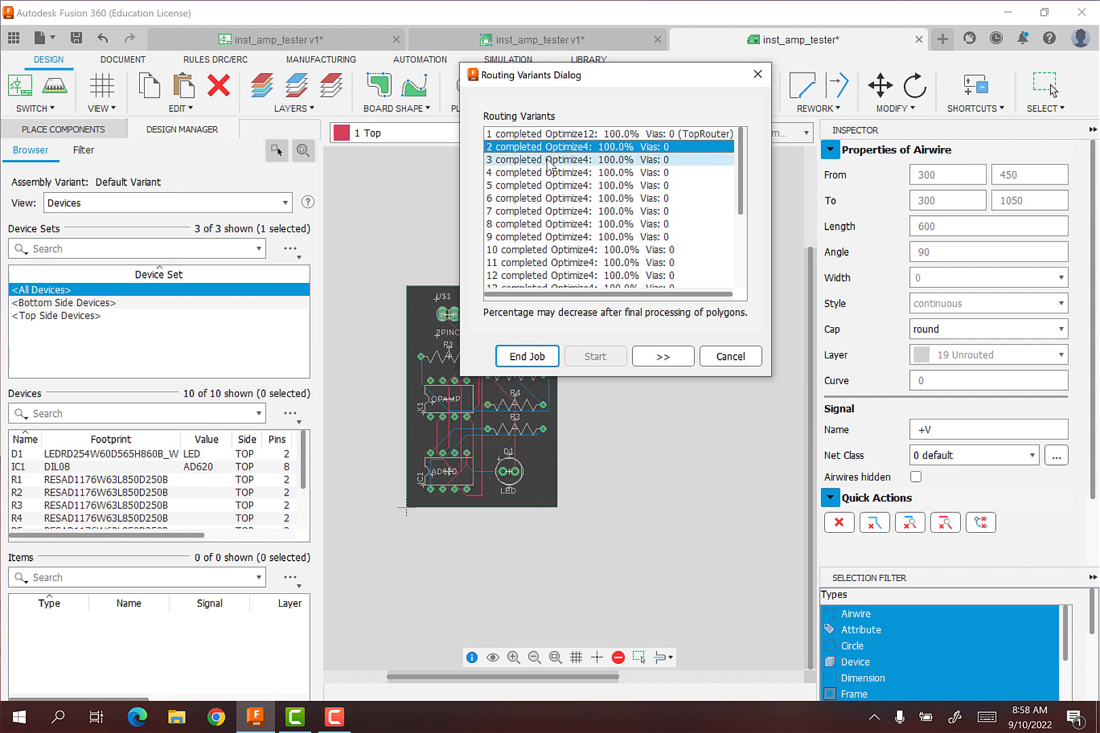
click(550, 161)
key(Down)
key(Down)
key(Down)
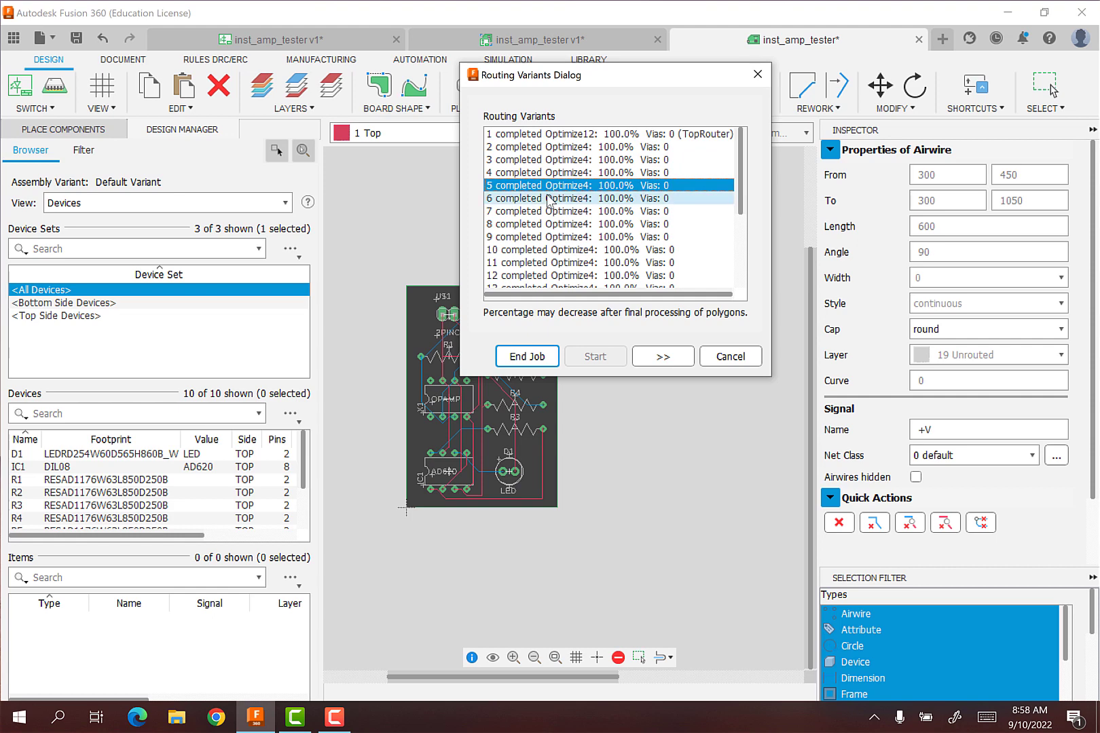
key(Down)
key(Down)
key(Down)
key(Down)
key(Down)
key(Down)
key(Down)
key(Down)
key(Down)
key(Down)
key(Down)
key(Down)
key(Down)
key(Down)
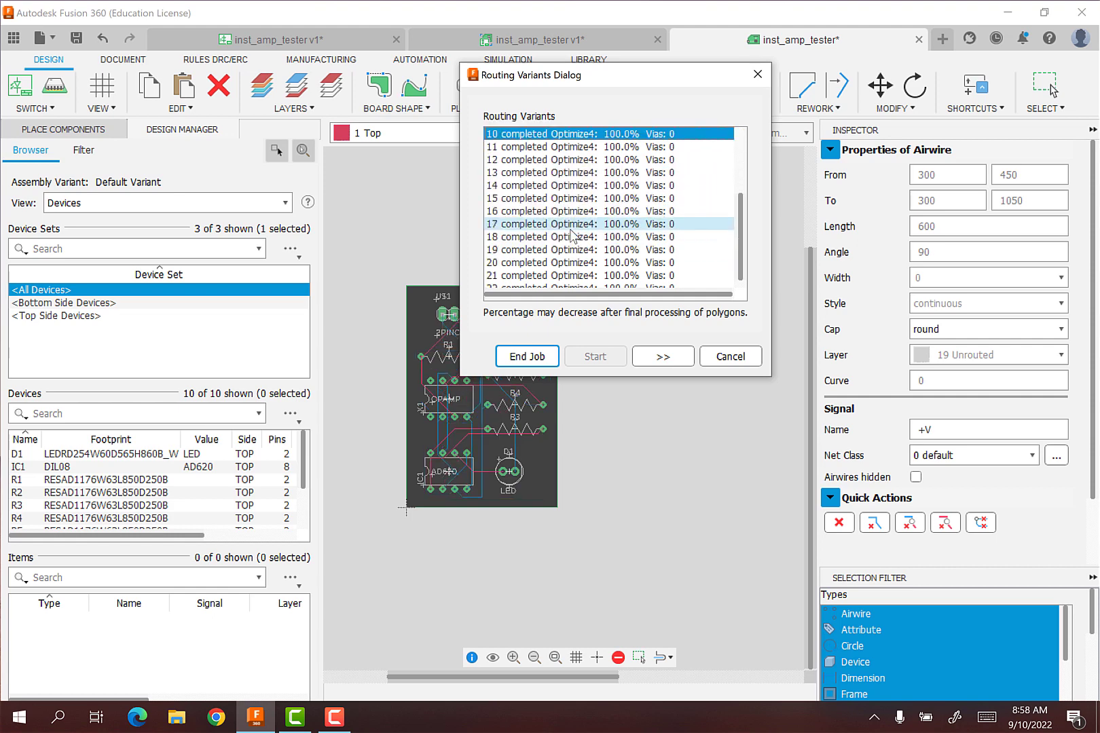
key(Down)
key(Down)
key(Up)
key(Up)
key(Up)
scroll(558, 239, up, 4)
click(562, 134)
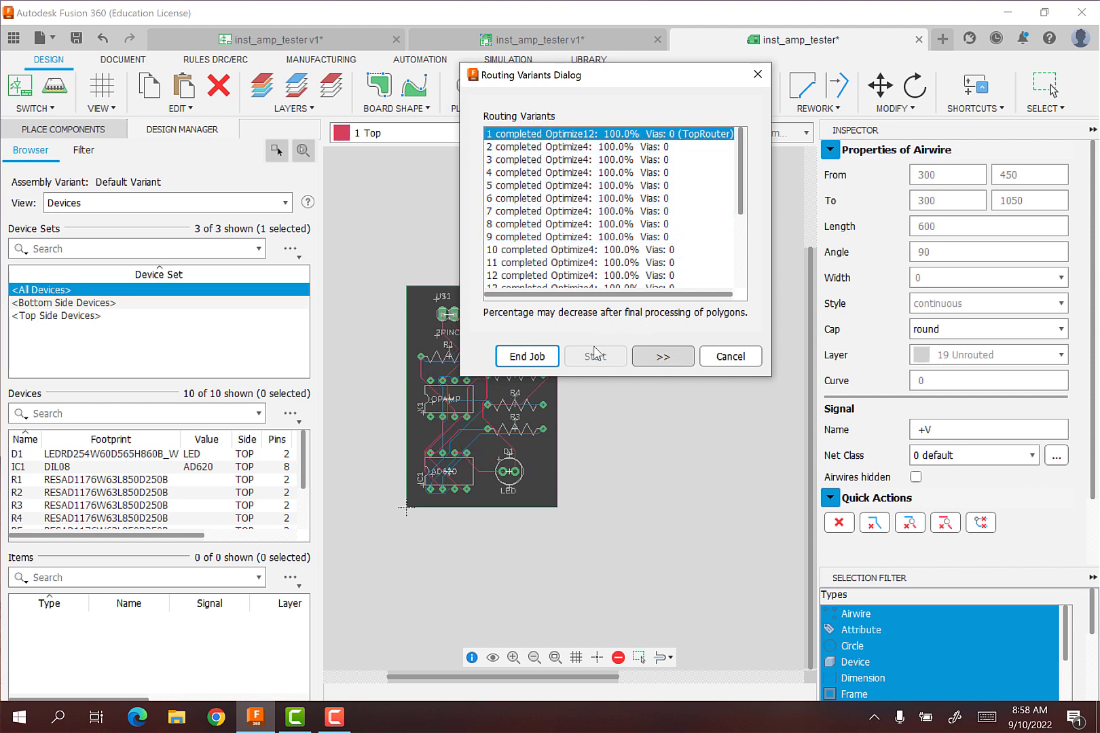
End the autorouter job, zoom in, and inspect a bottom-layer trace.
click(540, 356)
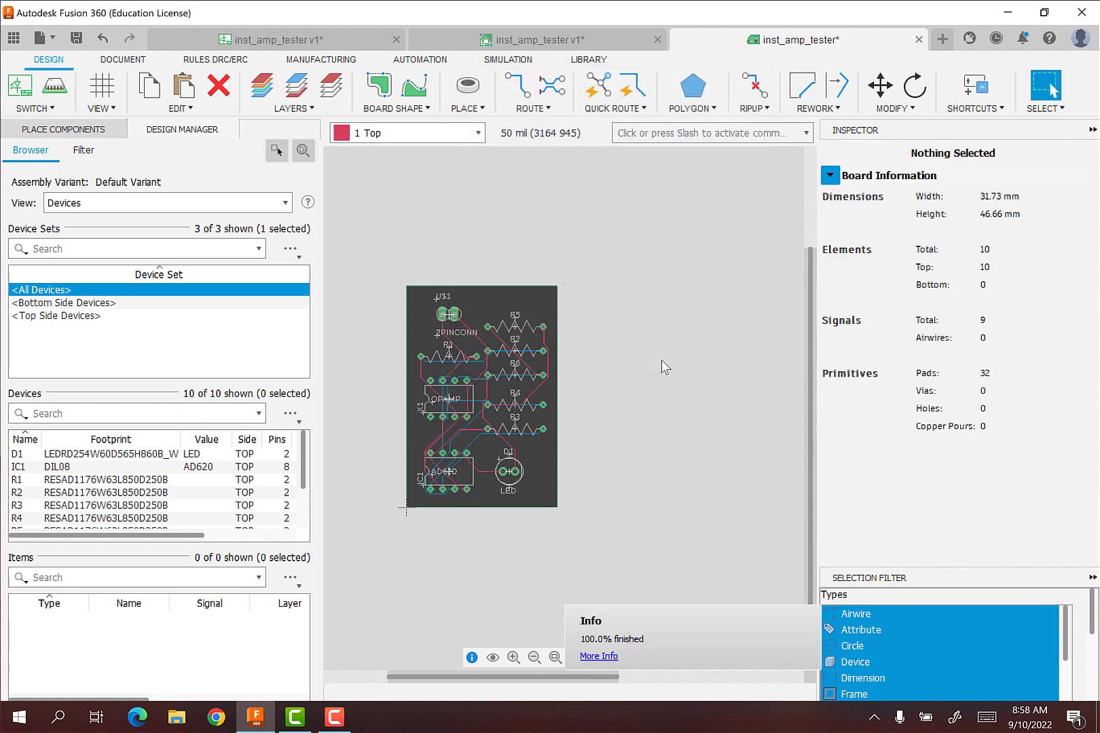
scroll(468, 411, up, 3)
click(456, 421)
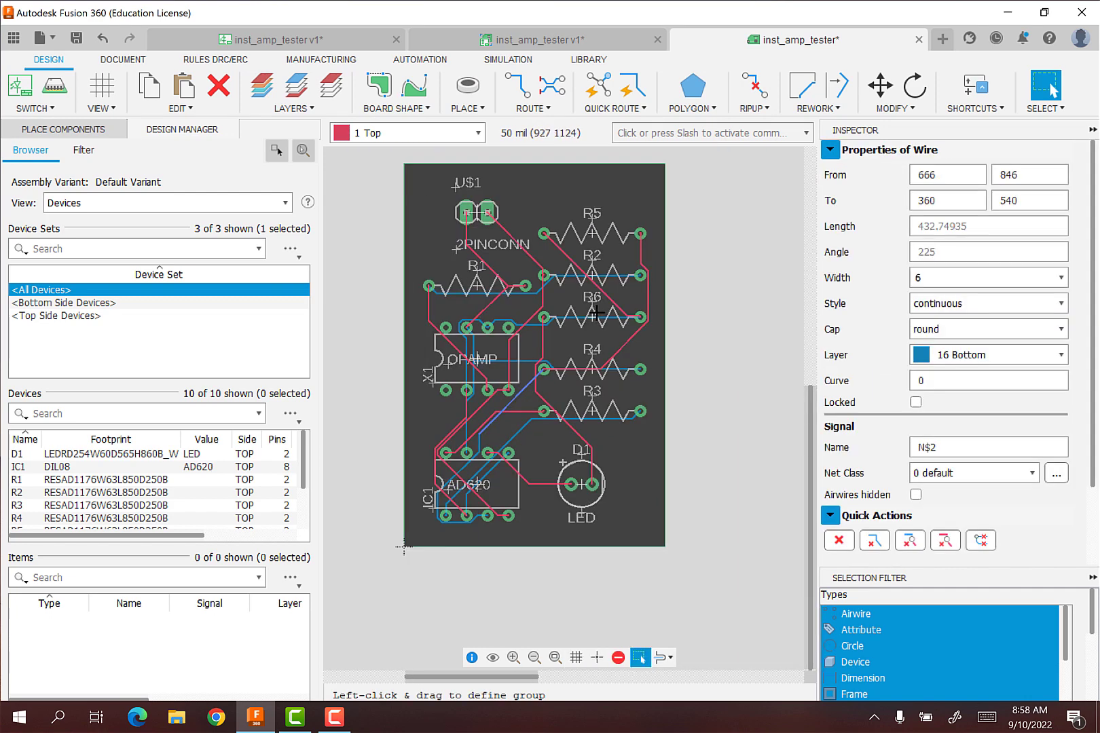